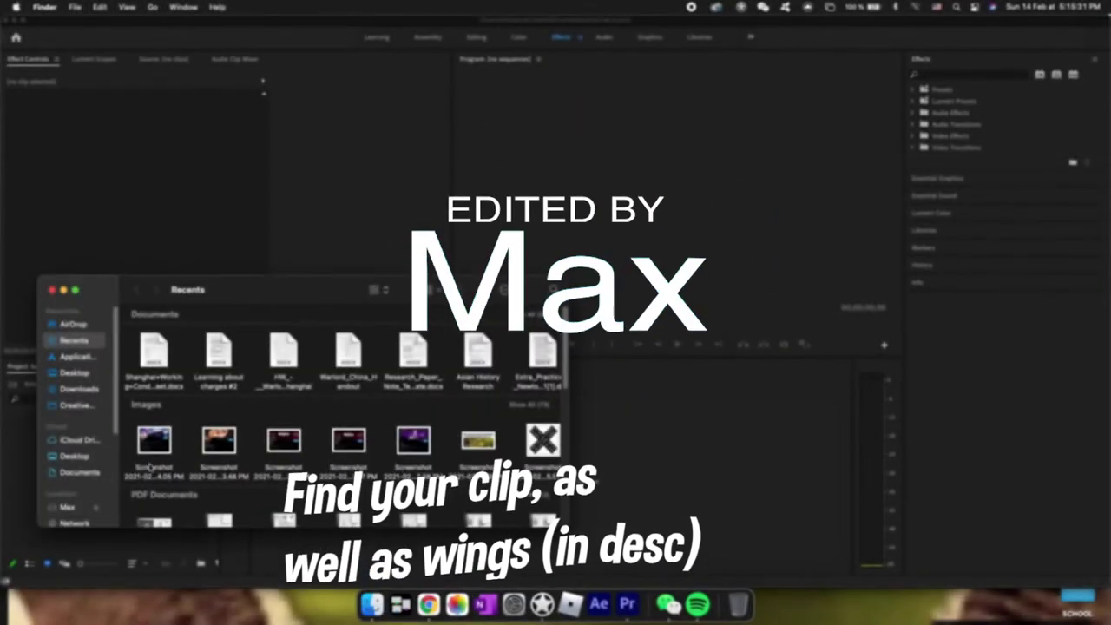
# Step: Import Piece control.mp4 from Max > YoutubeChannel > clips into the Premiere project
pyautogui.click(68, 507)
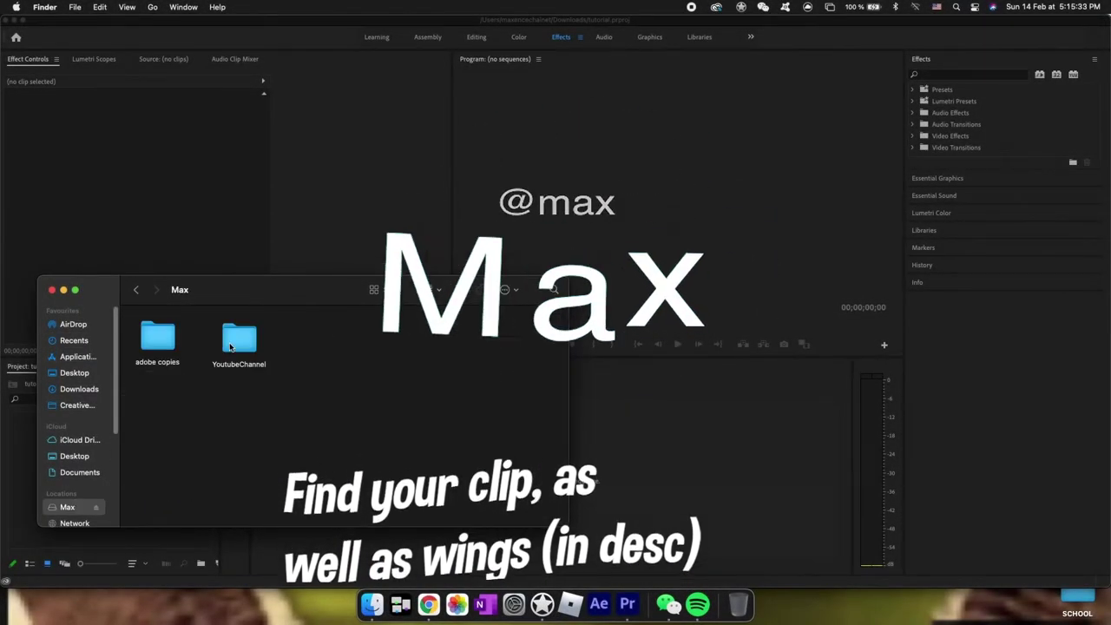
pyautogui.doubleClick(219, 361)
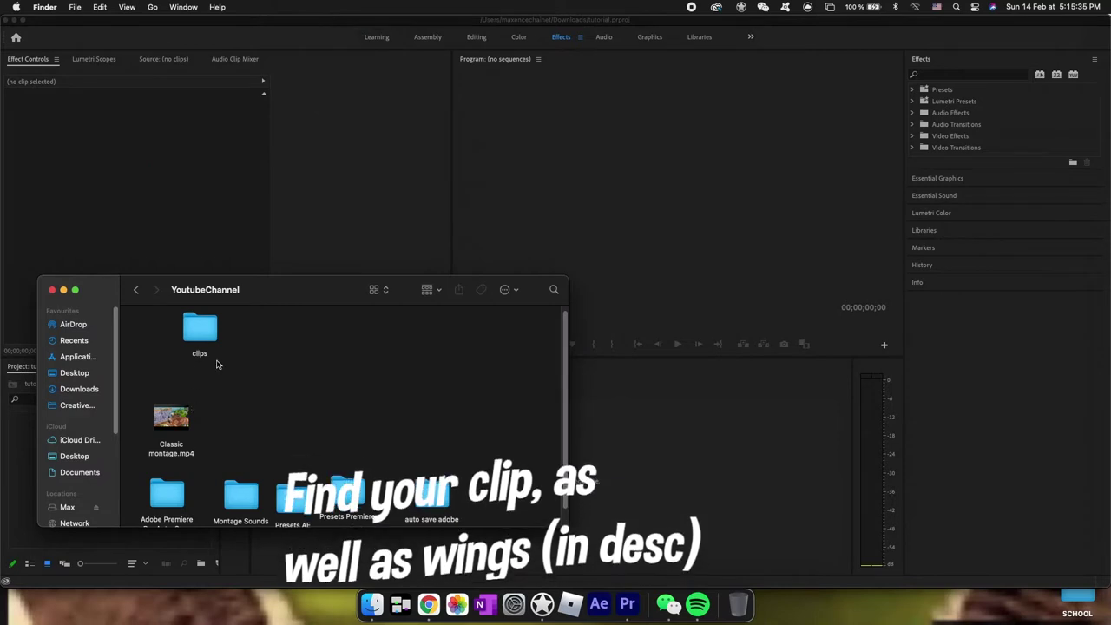
pyautogui.doubleClick(194, 334)
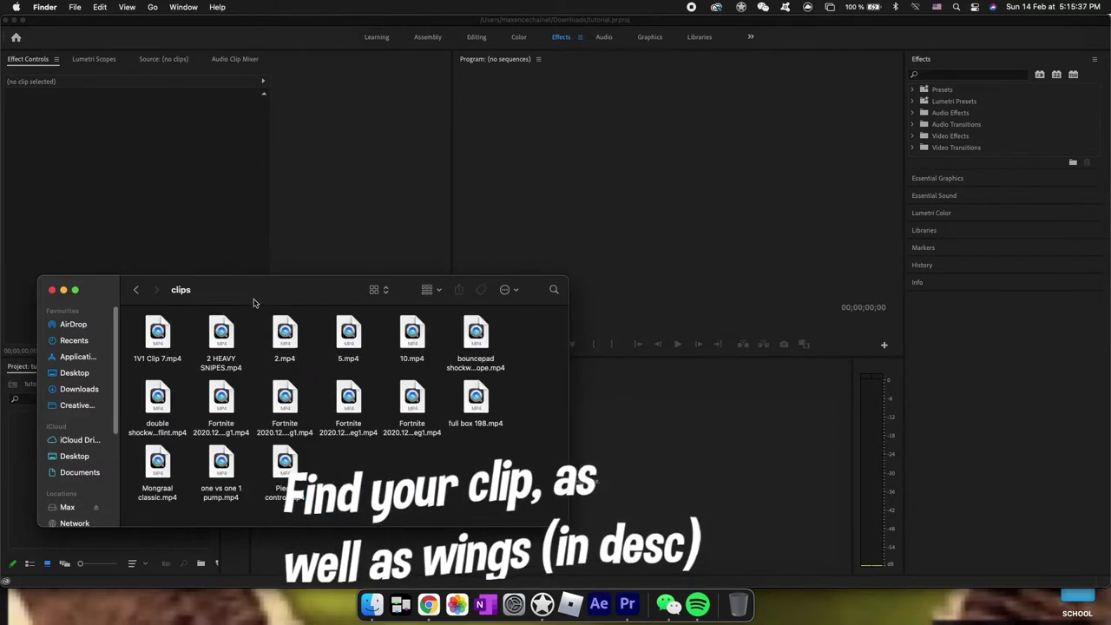
pyautogui.moveTo(252, 295); pyautogui.dragTo(500, 272)
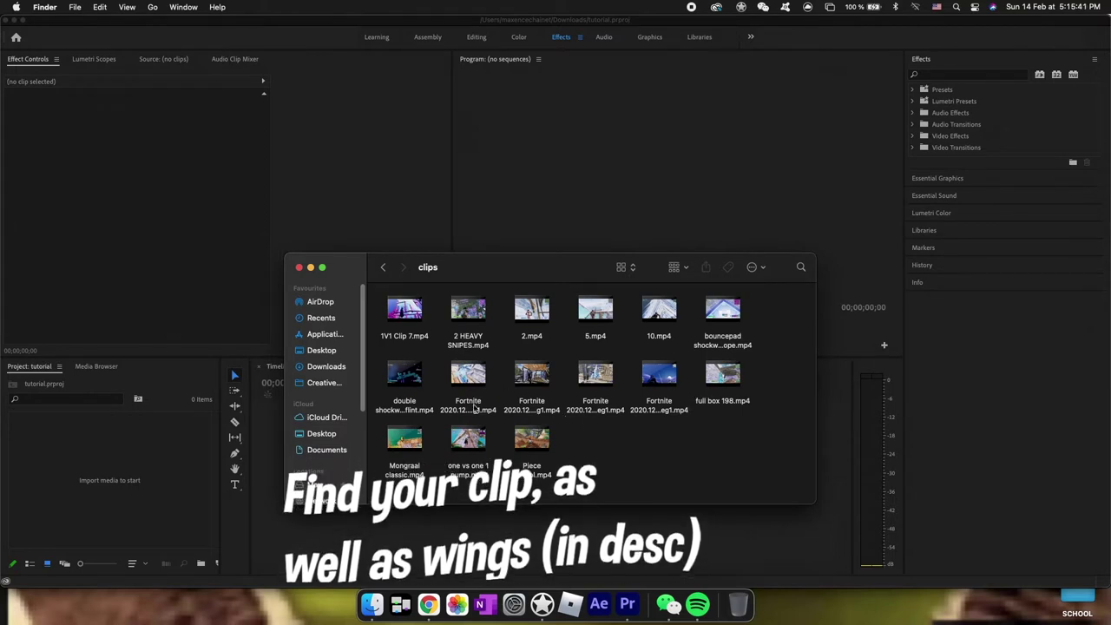
pyautogui.moveTo(345, 452); pyautogui.dragTo(119, 470)
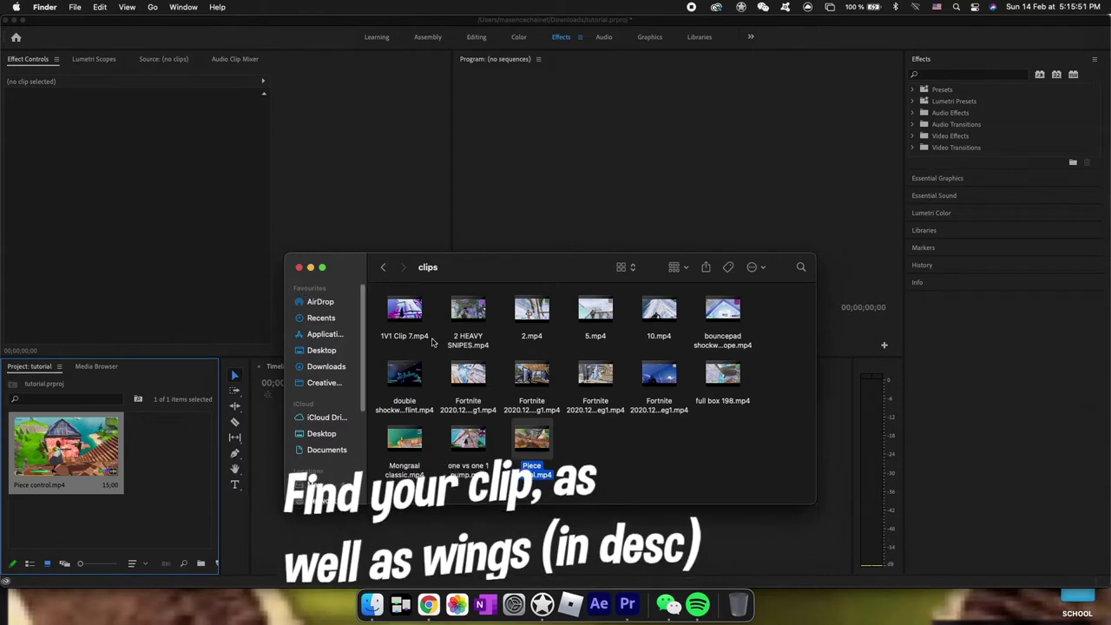
# Step: Import angel wings (1).mp4 from the Montage Sounds and effects folder, then close Finder
pyautogui.click(383, 268)
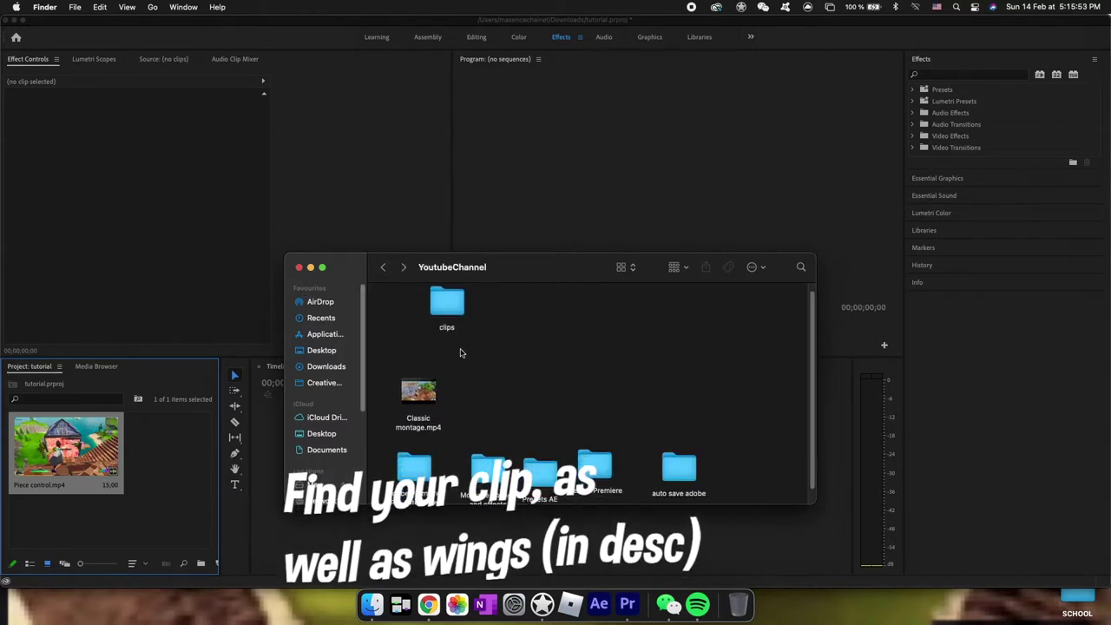
pyautogui.scroll(-2, 486, 364)
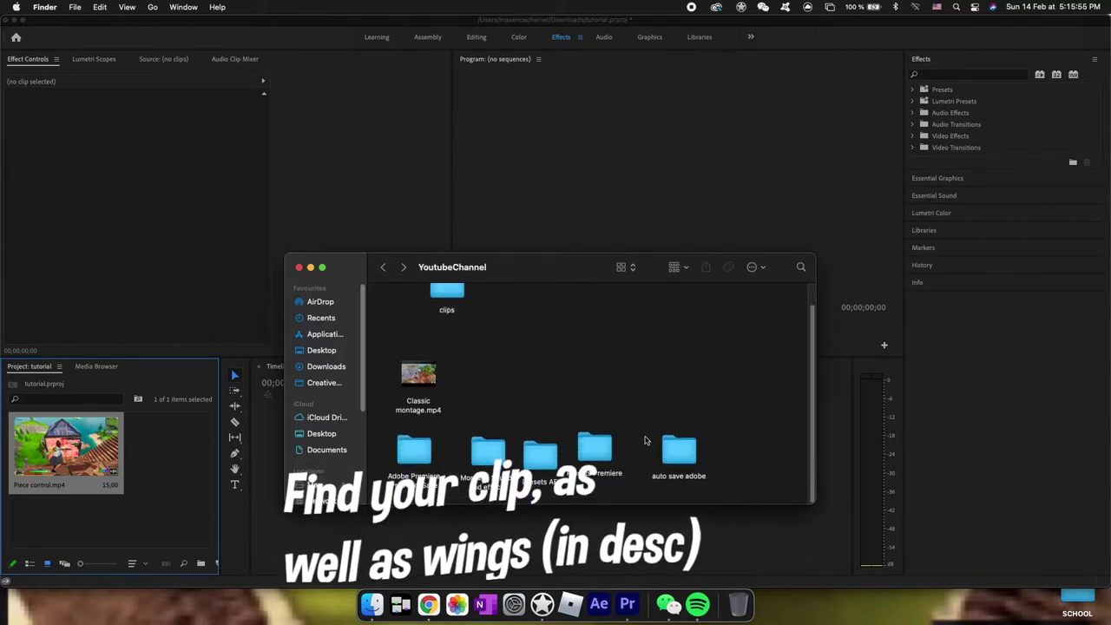
pyautogui.doubleClick(485, 453)
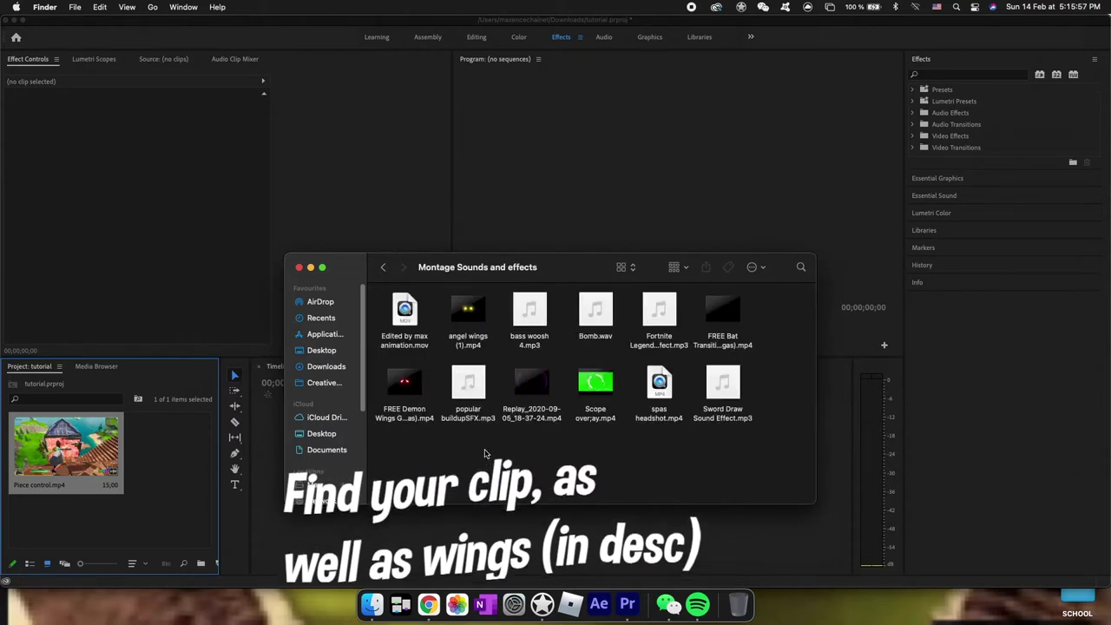
pyautogui.moveTo(471, 320); pyautogui.dragTo(171, 450)
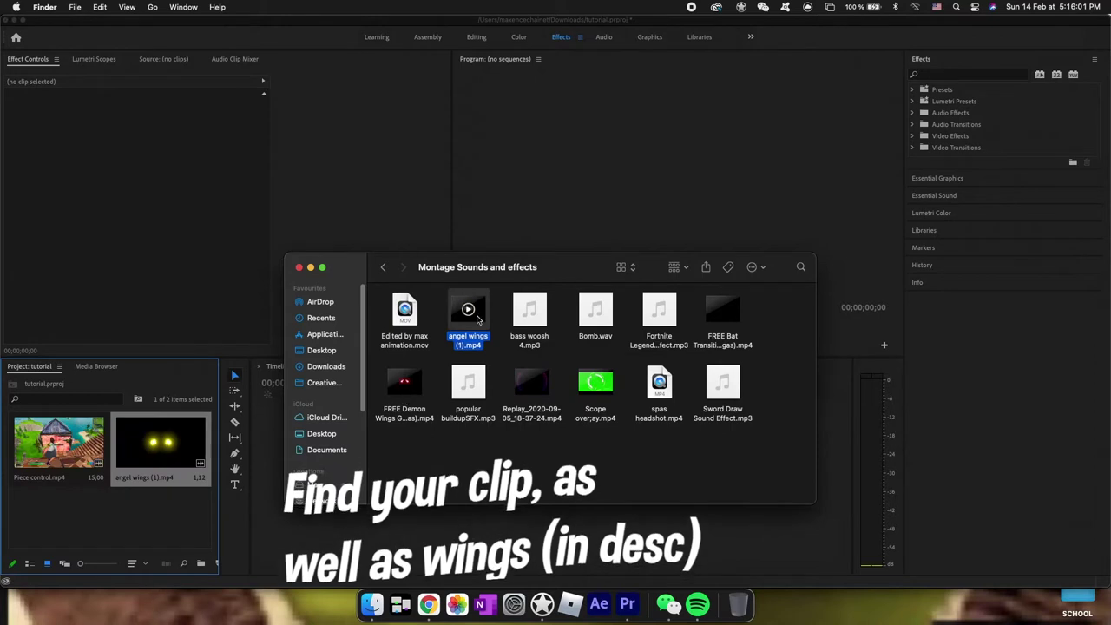
pyautogui.moveTo(468, 308)
pyautogui.click(298, 266)
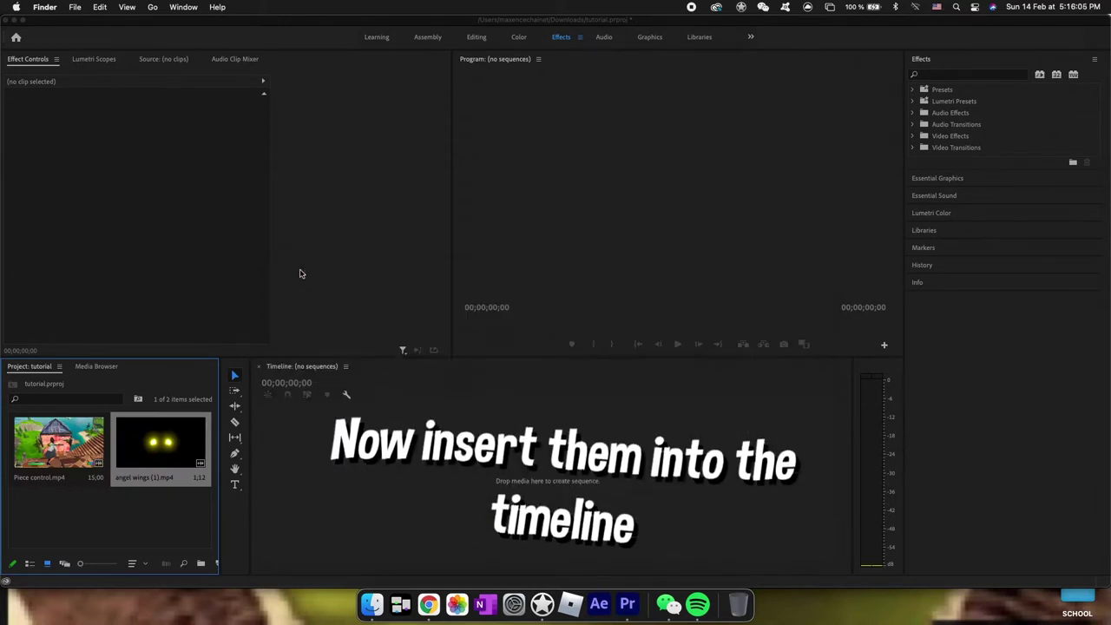
# Step: Create a Piece control sequence from the gameplay clip and place angel wings on V2
pyautogui.click(123, 443)
pyautogui.click(58, 441)
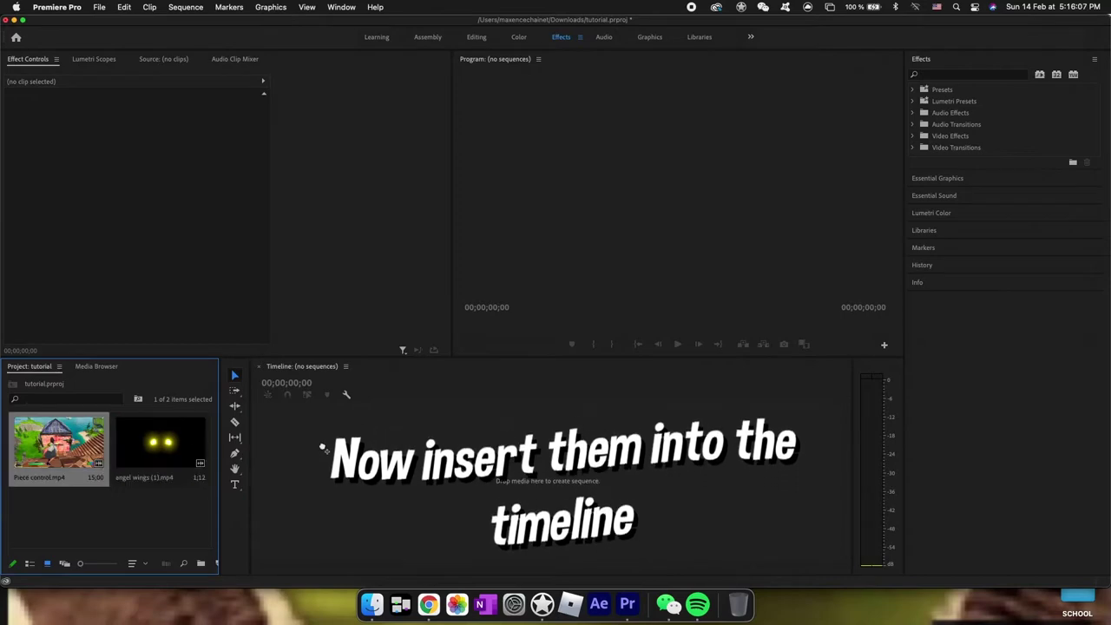
pyautogui.moveTo(322, 447); pyautogui.dragTo(321, 459)
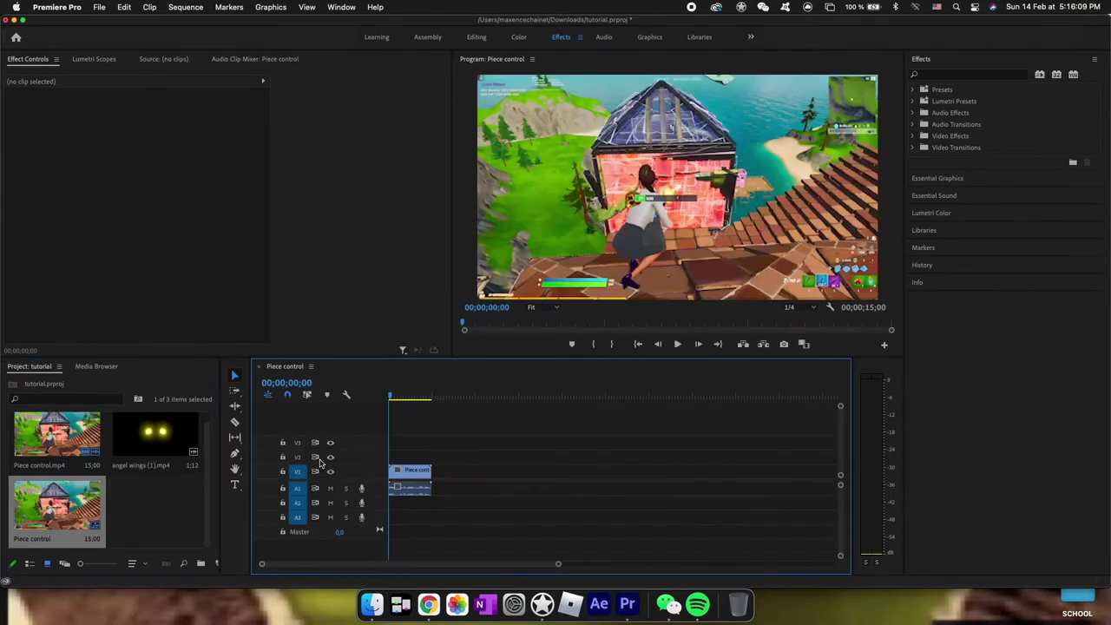
pyautogui.moveTo(165, 441)
pyautogui.mouseDown()
pyautogui.moveTo(401, 457)
pyautogui.moveTo(679, 347)
pyautogui.mouseUp()
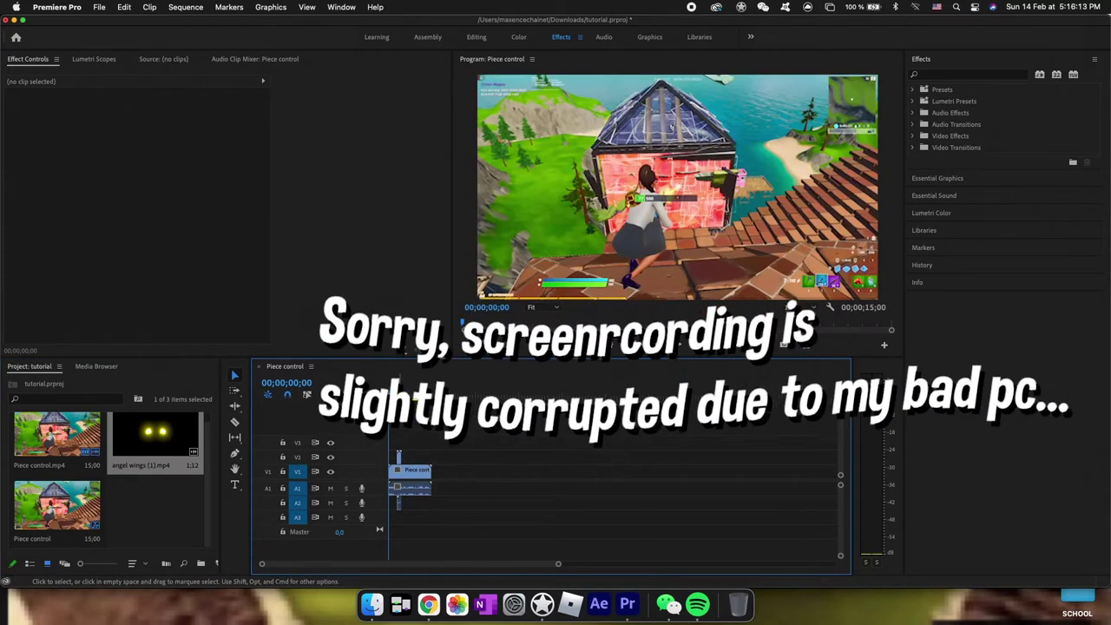
# Step: Preview the sequence until the wings appear, then select the wings clip on V2
pyautogui.click(680, 347)
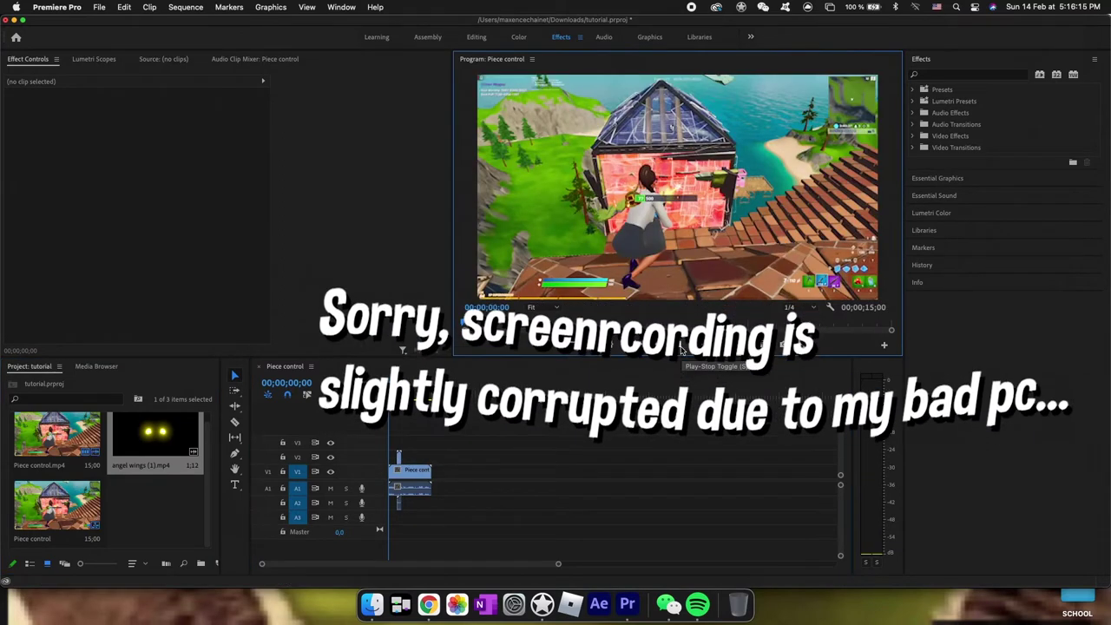
pyautogui.click(680, 347)
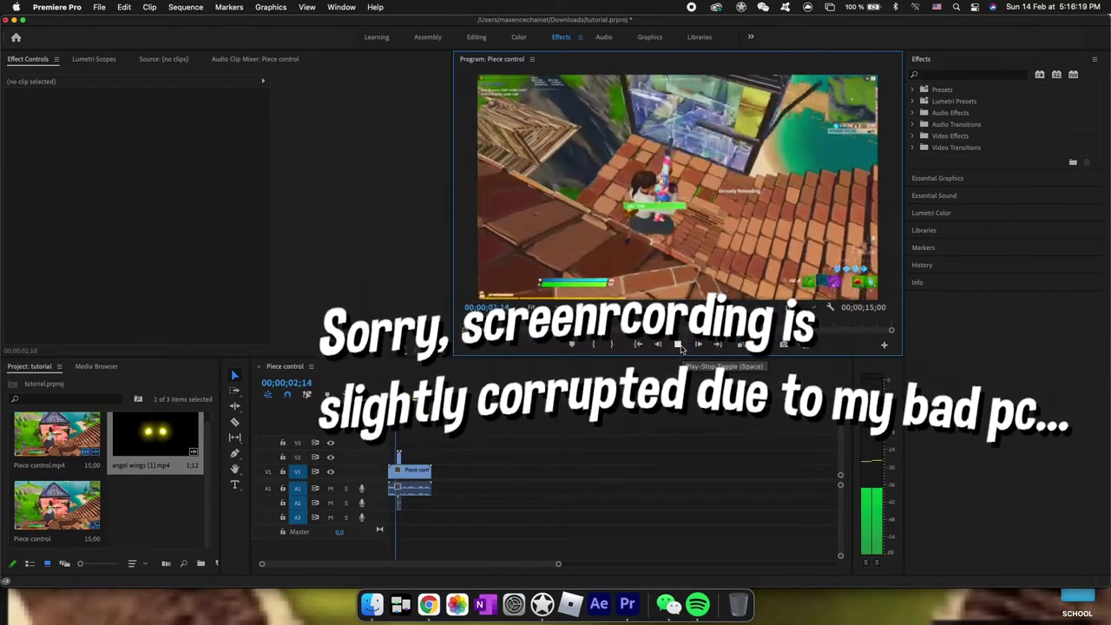
pyautogui.click(678, 344)
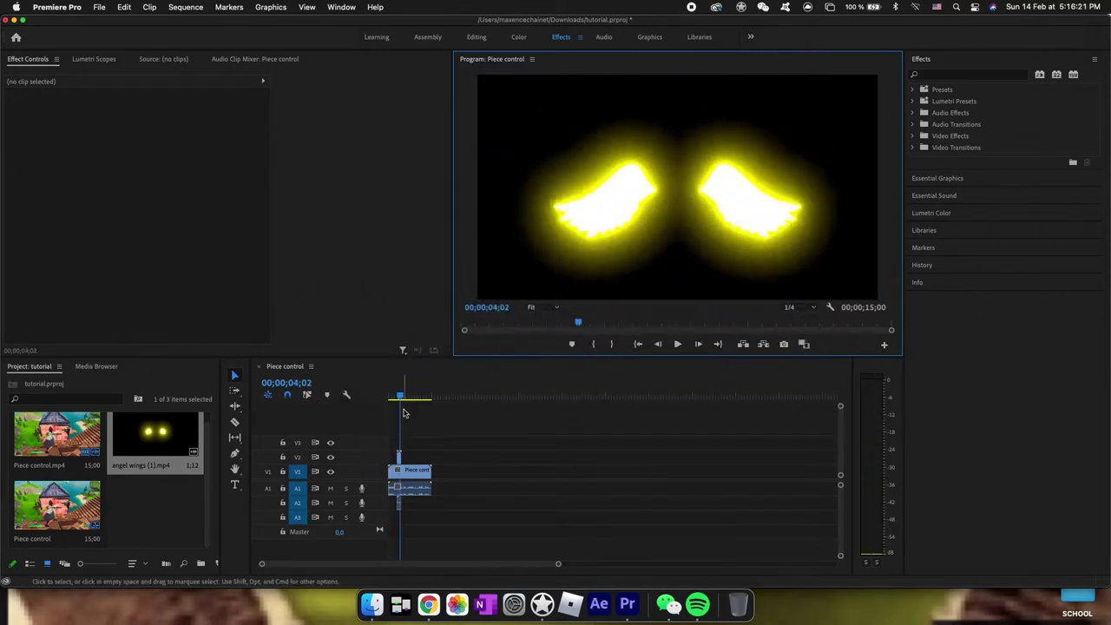
pyautogui.click(399, 456)
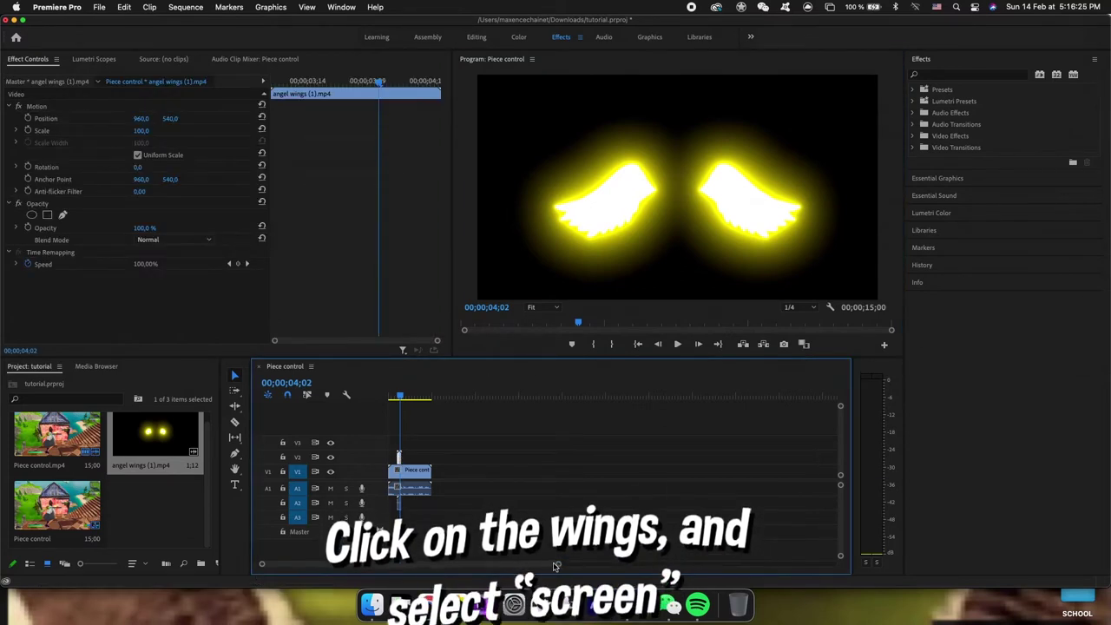
# Step: Set the angel wings clip's Opacity blend mode to Screen in Effect Controls
pyautogui.moveTo(558, 563); pyautogui.dragTo(477, 565)
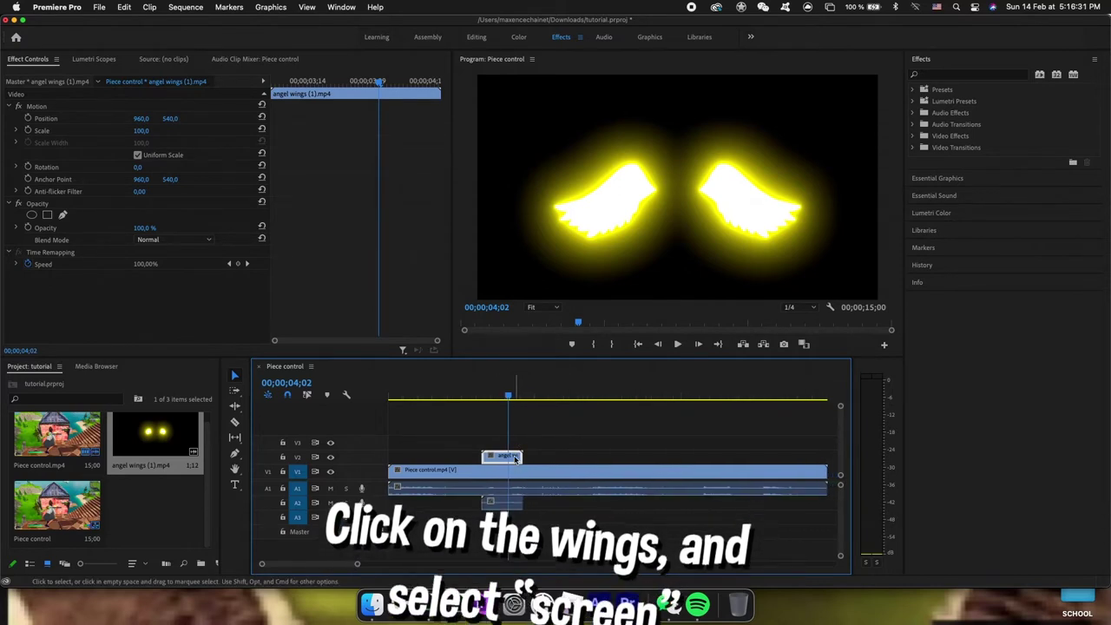
pyautogui.click(145, 240)
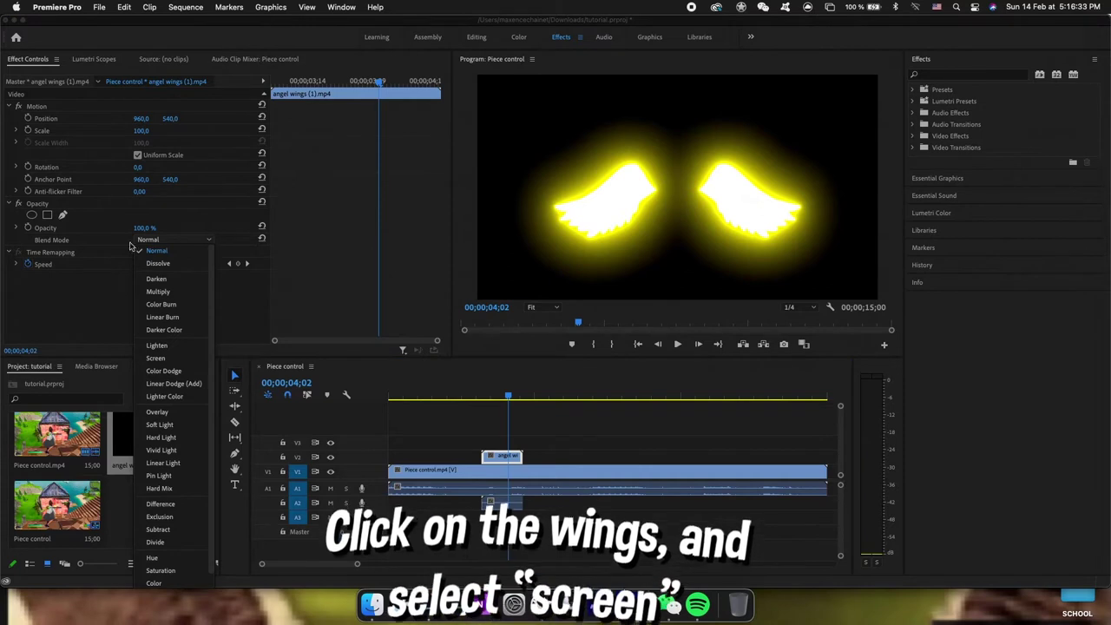
pyautogui.click(98, 305)
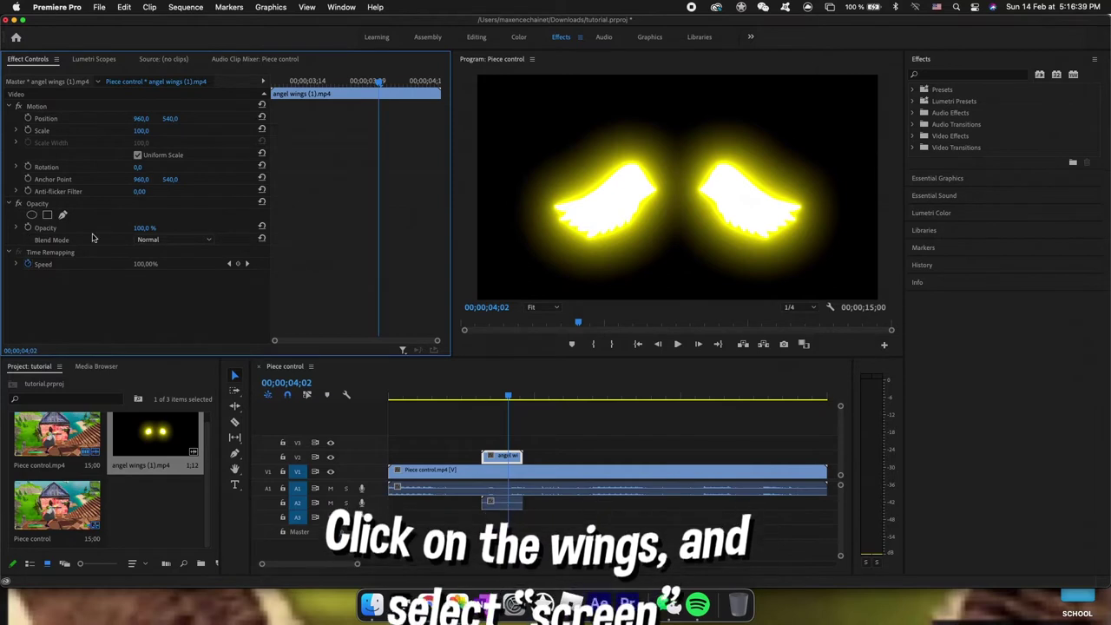
pyautogui.click(147, 242)
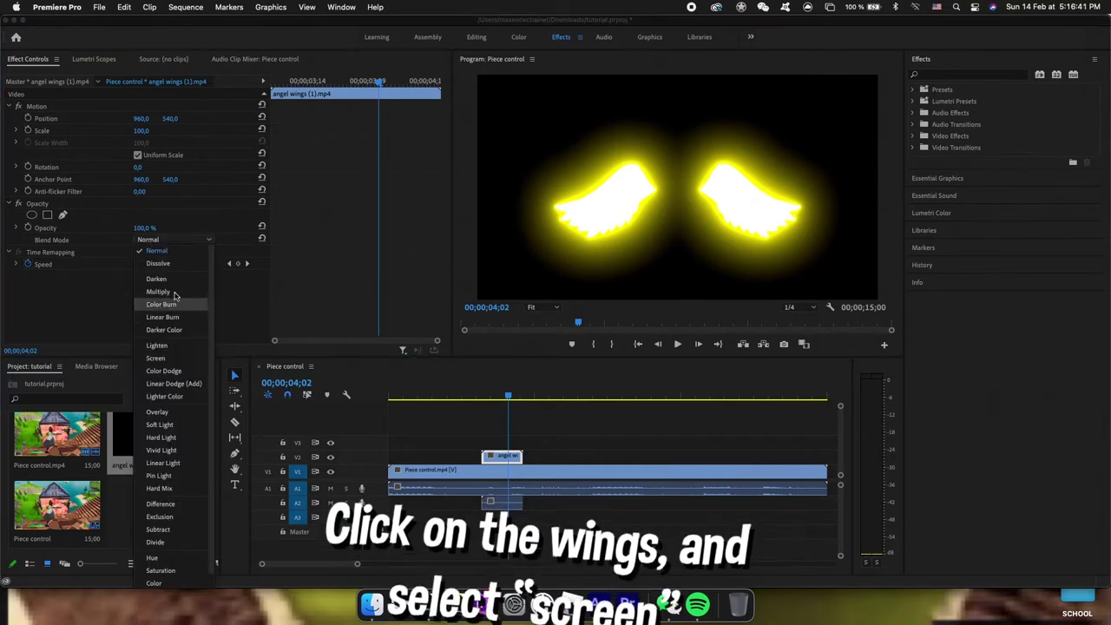
pyautogui.click(155, 357)
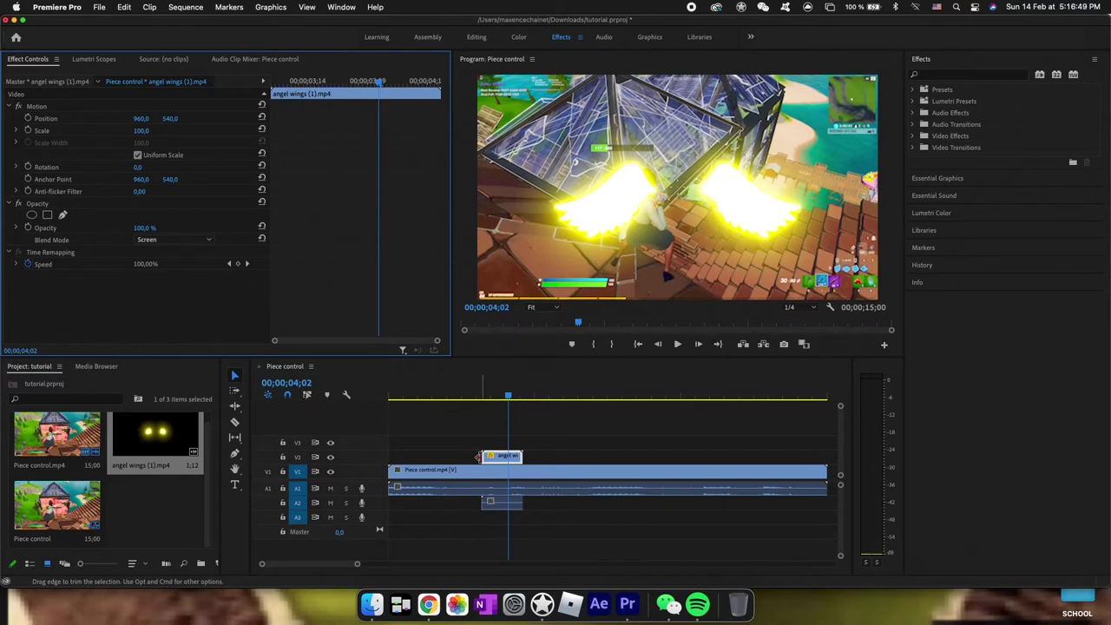
# Step: Trim the wings clip's start and lay the first five wings copies along V2
pyautogui.moveTo(478, 457); pyautogui.dragTo(433, 457)
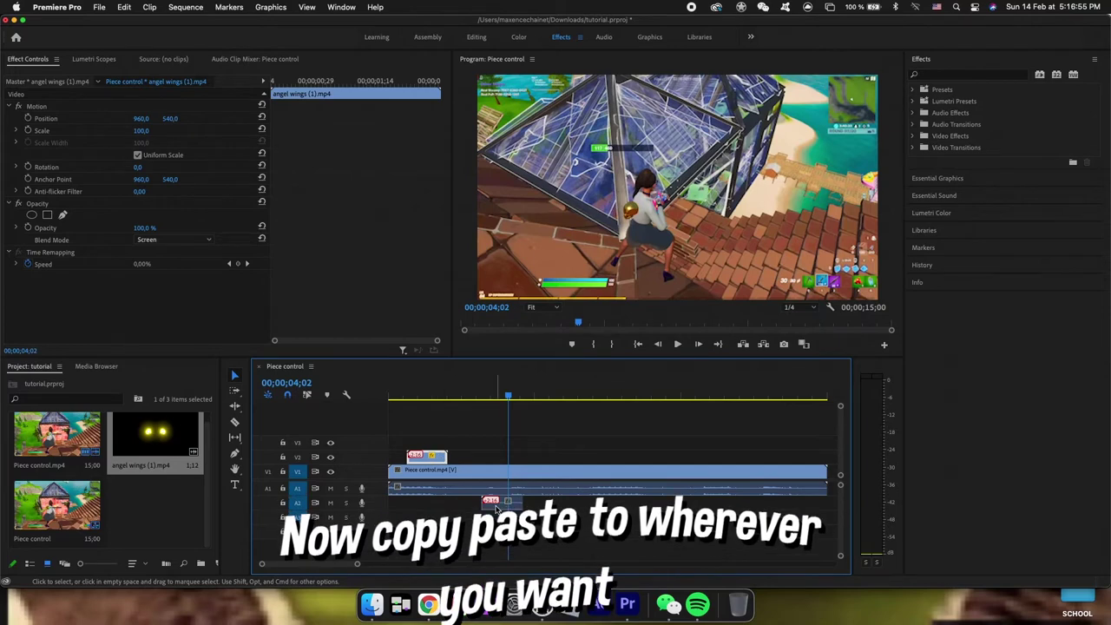
pyautogui.click(496, 507)
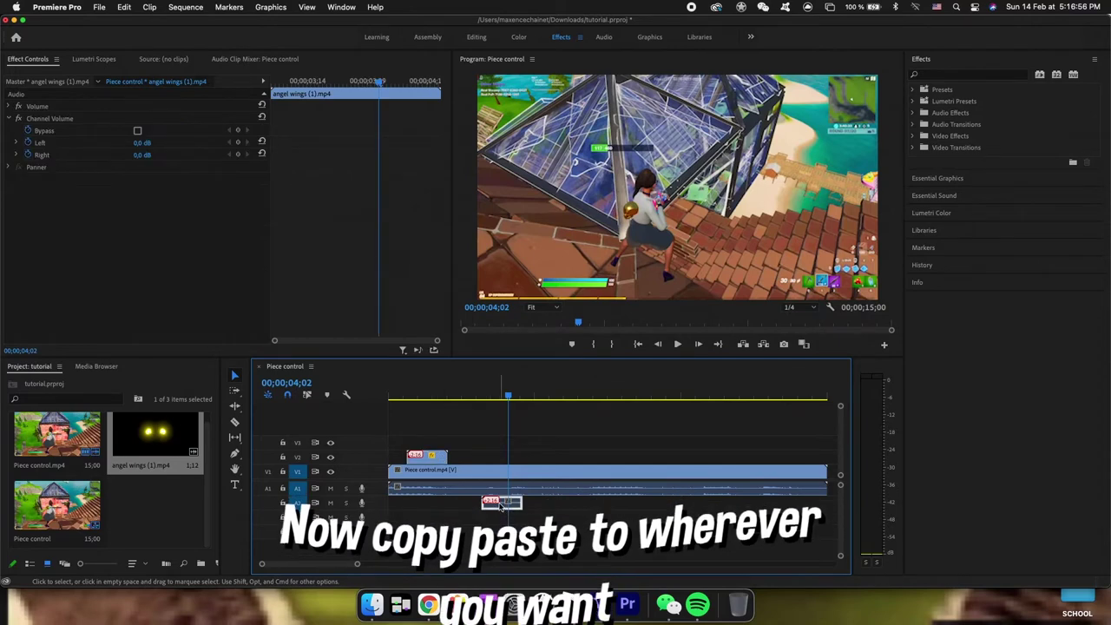
pyautogui.click(420, 455)
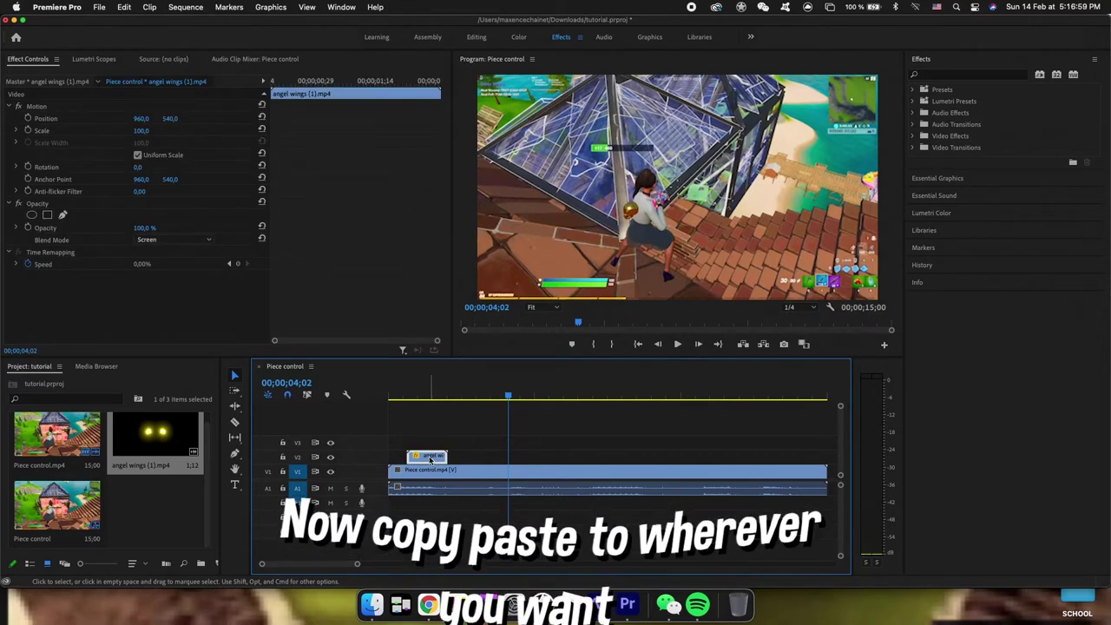
pyautogui.moveTo(430, 458); pyautogui.dragTo(476, 467)
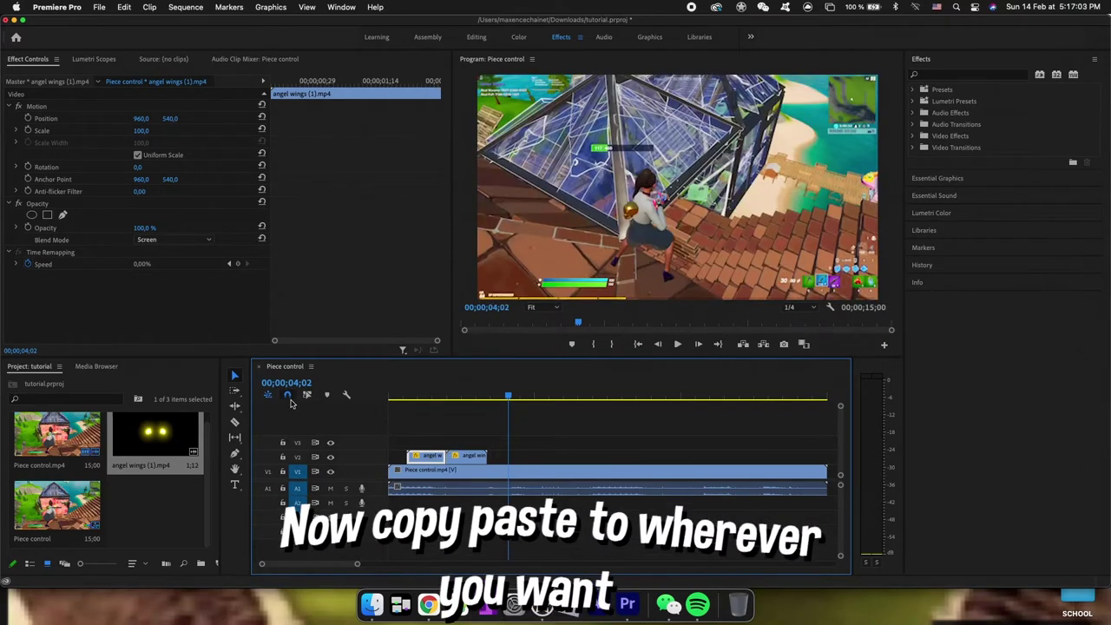
pyautogui.moveTo(429, 462); pyautogui.dragTo(510, 458)
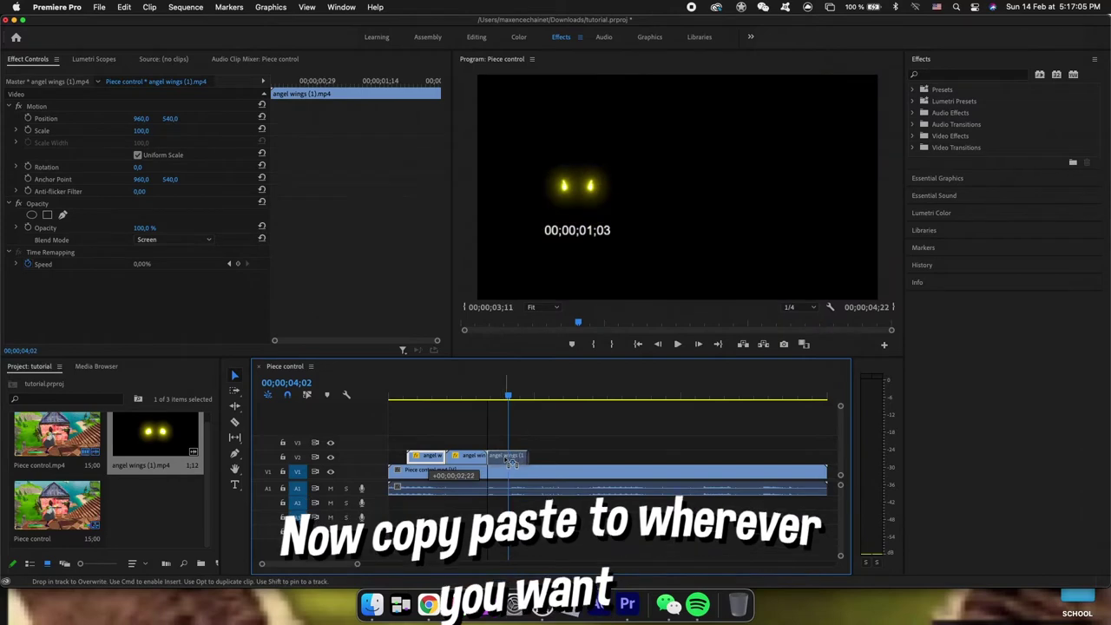
pyautogui.moveTo(431, 460); pyautogui.dragTo(544, 456)
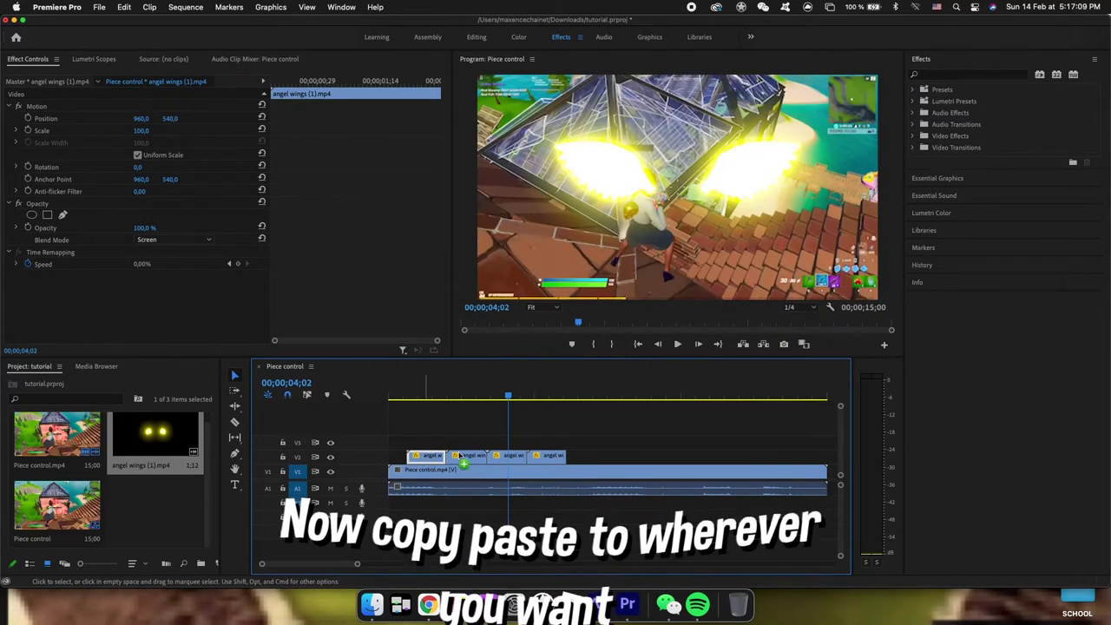
pyautogui.moveTo(458, 455); pyautogui.dragTo(624, 456)
pyautogui.click(519, 395)
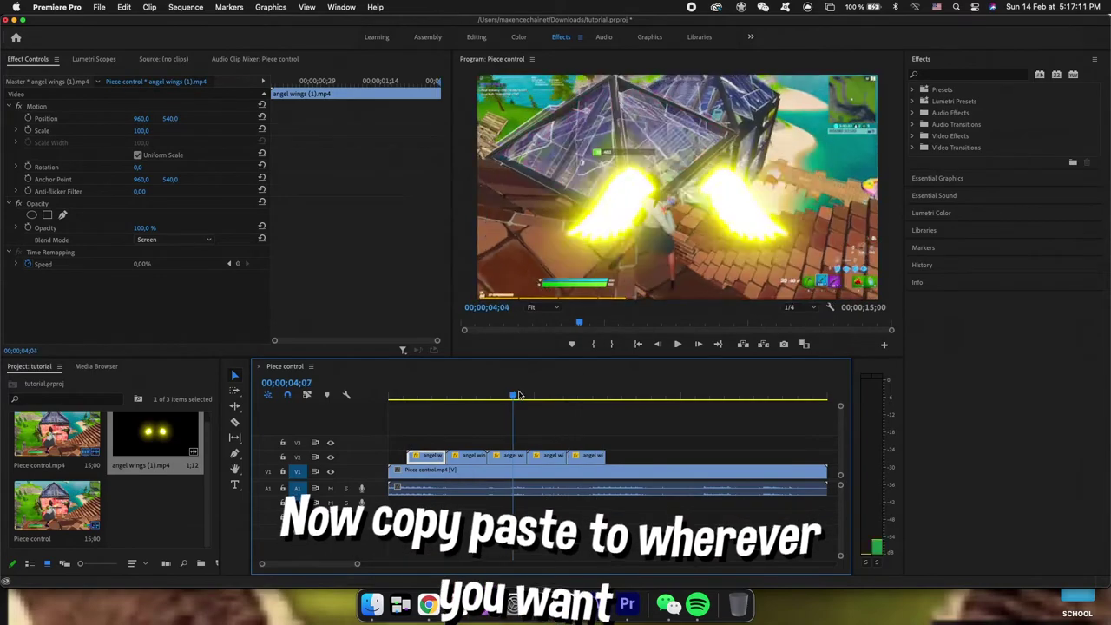
# Step: Add more wings copies along V2 until they reach the end of the gameplay footage
pyautogui.moveTo(518, 395)
pyautogui.mouseDown()
pyautogui.moveTo(607, 375)
pyautogui.moveTo(594, 377)
pyautogui.mouseUp()
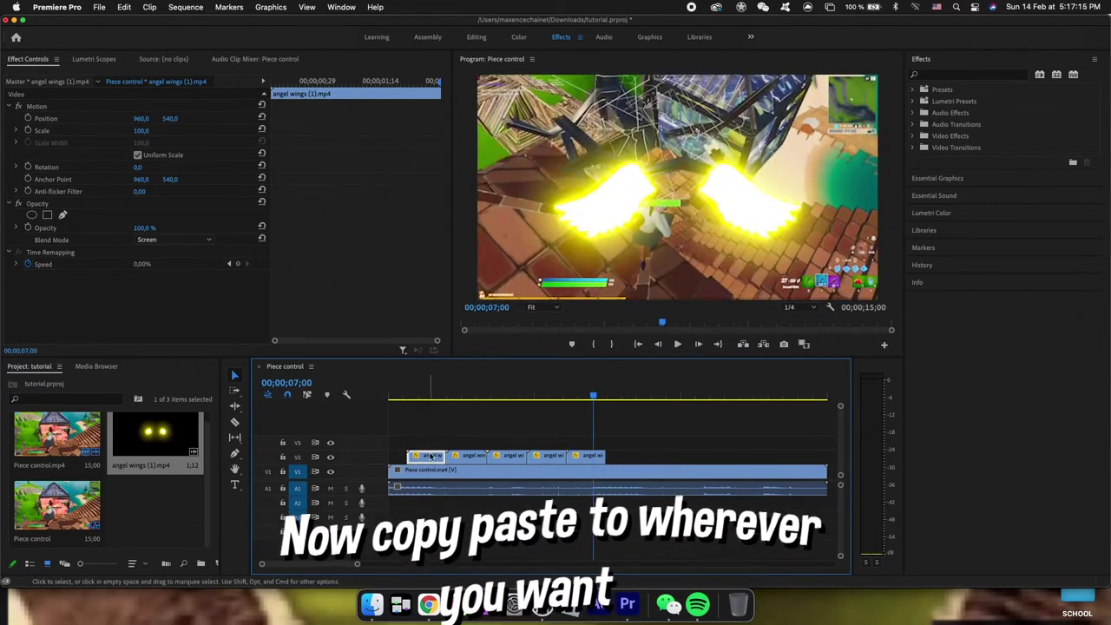
pyautogui.moveTo(431, 456); pyautogui.dragTo(629, 456)
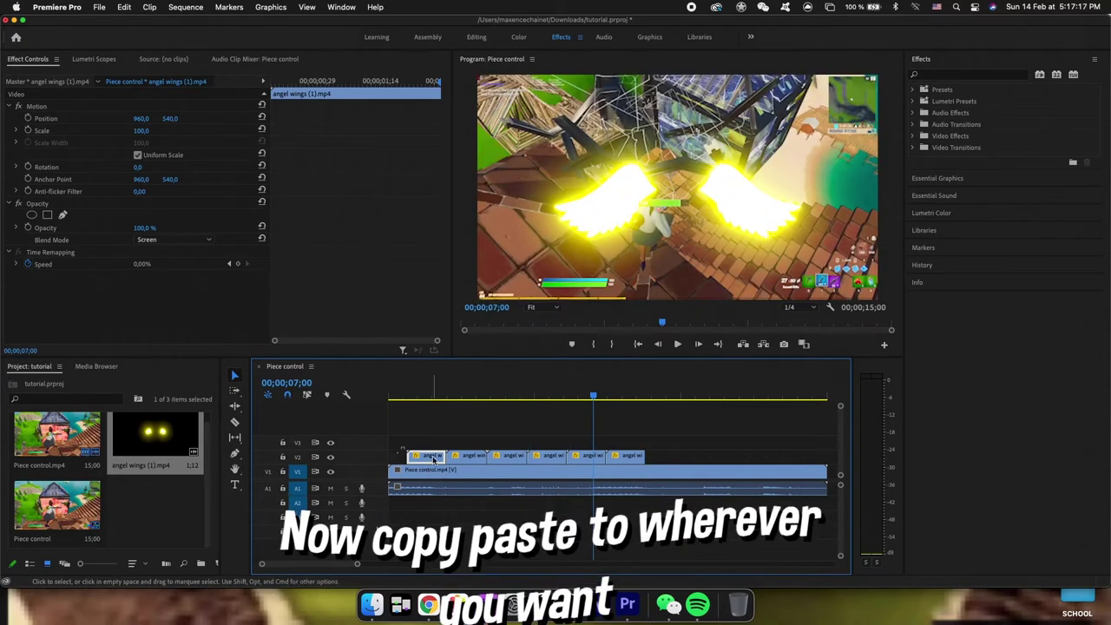
pyautogui.moveTo(433, 459)
pyautogui.mouseDown()
pyautogui.moveTo(699, 447)
pyautogui.moveTo(705, 457)
pyautogui.mouseUp()
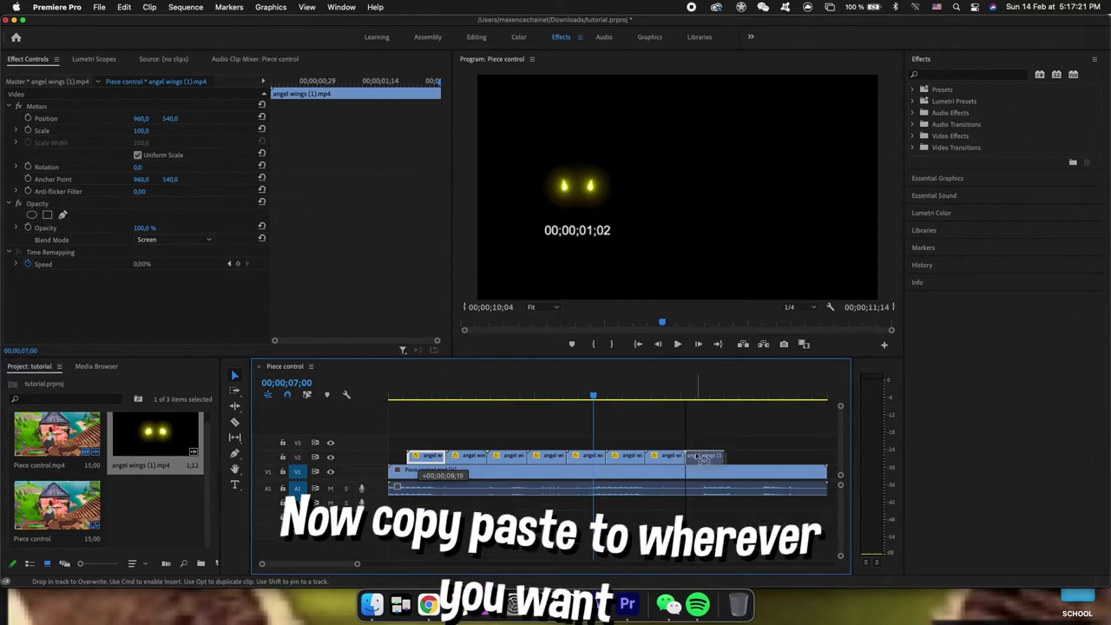
pyautogui.click(626, 395)
pyautogui.moveTo(634, 395); pyautogui.dragTo(776, 371)
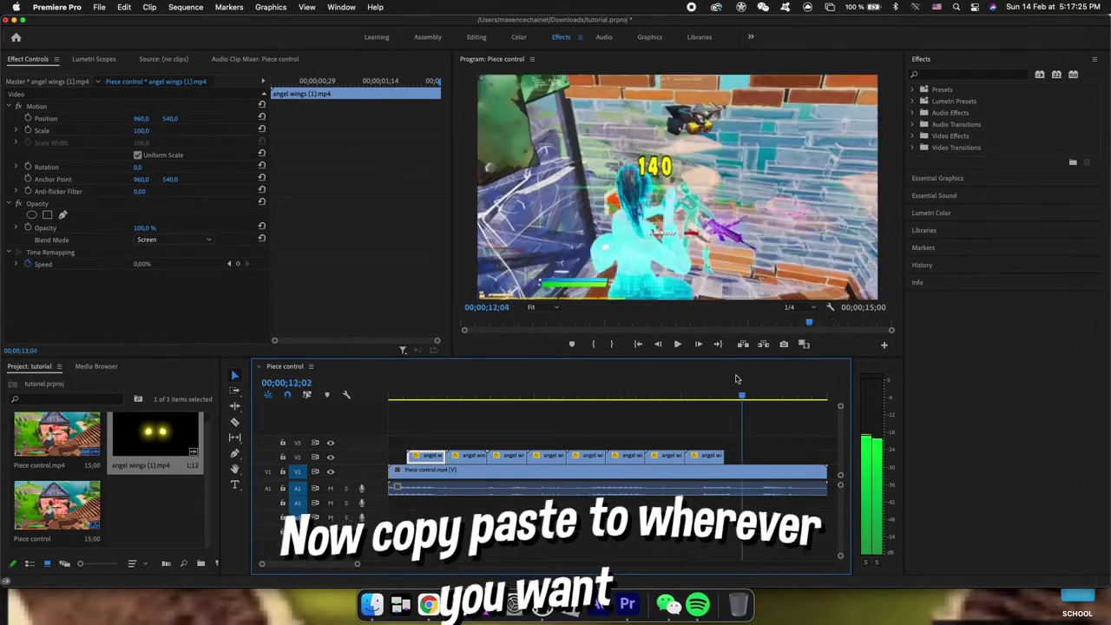
pyautogui.moveTo(776, 370); pyautogui.dragTo(706, 395)
pyautogui.moveTo(710, 455)
pyautogui.mouseDown()
pyautogui.moveTo(525, 448)
pyautogui.moveTo(743, 456)
pyautogui.mouseUp()
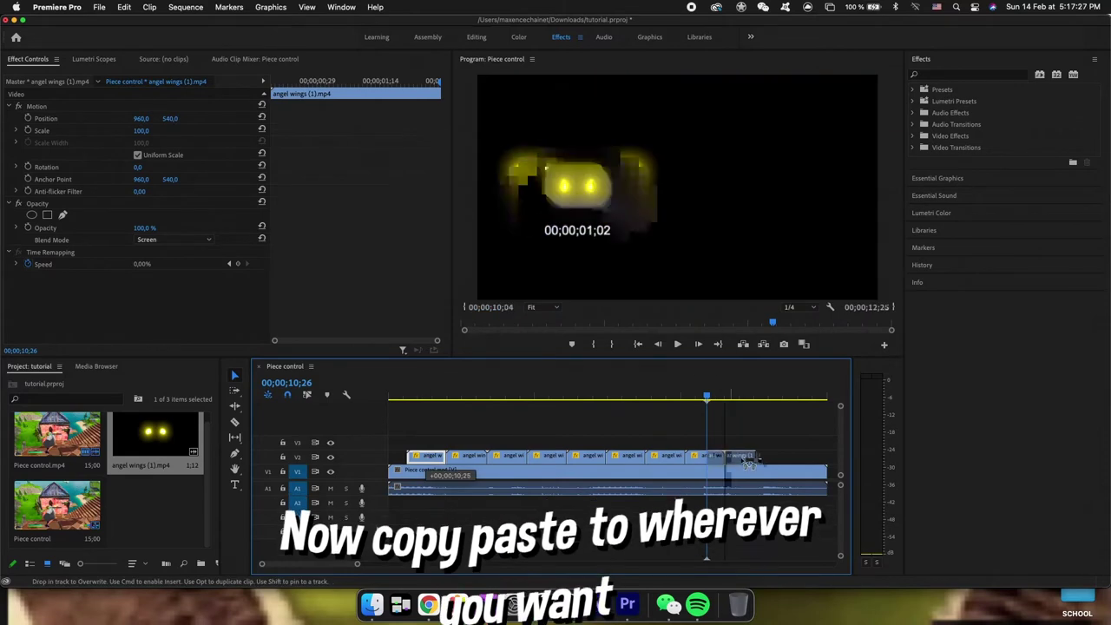
pyautogui.moveTo(436, 459); pyautogui.dragTo(779, 457)
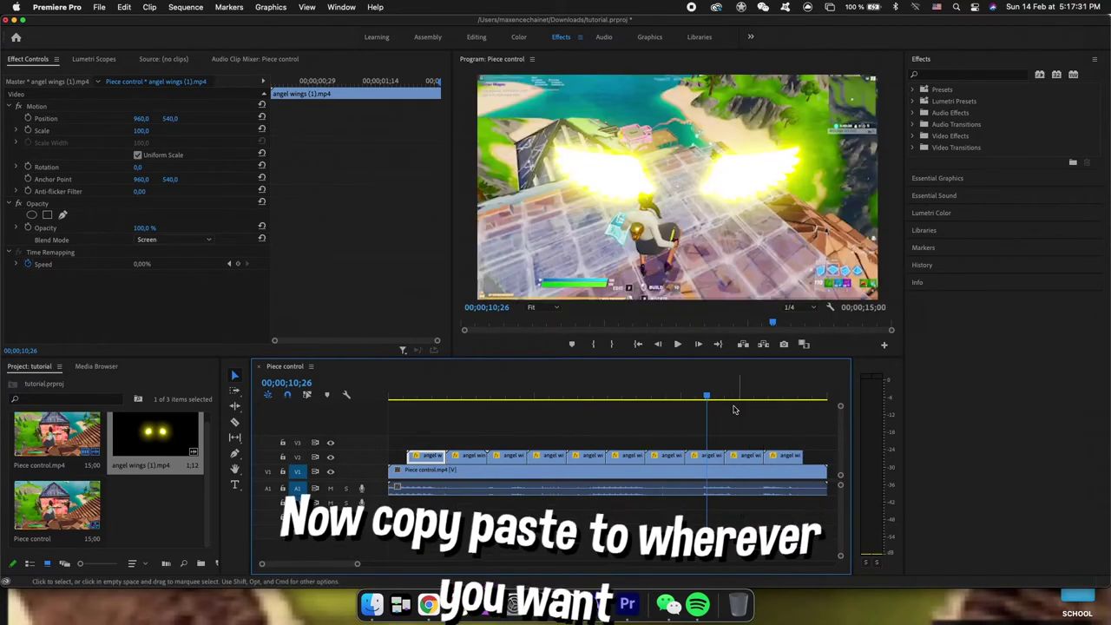
pyautogui.moveTo(751, 397)
pyautogui.mouseDown()
pyautogui.moveTo(770, 396)
pyautogui.moveTo(543, 396)
pyautogui.moveTo(493, 410)
pyautogui.mouseUp()
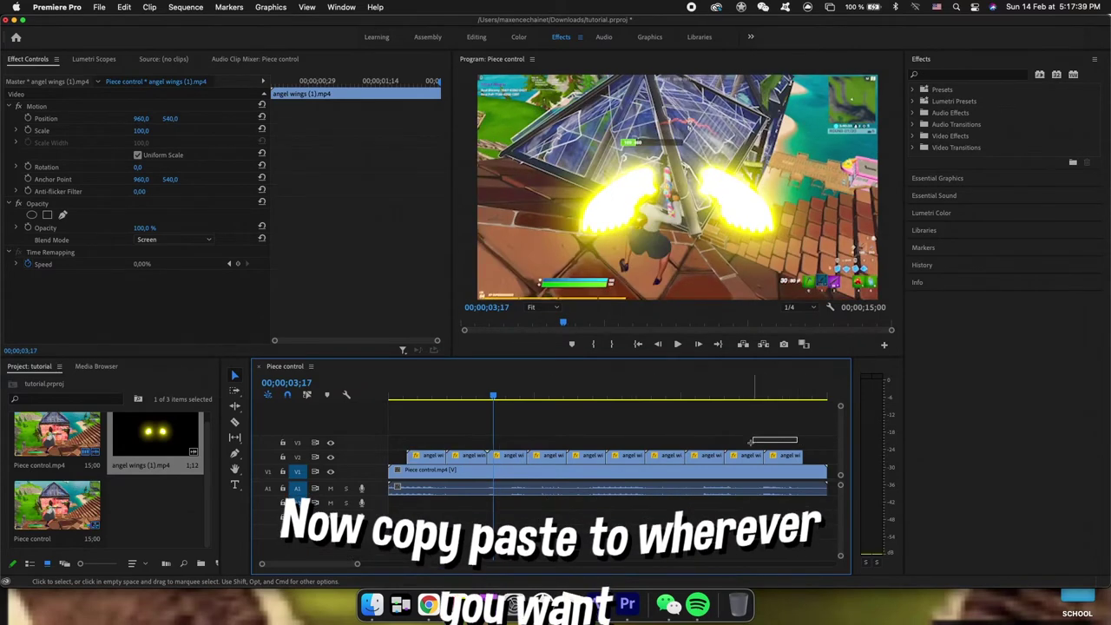
pyautogui.moveTo(751, 442)
pyautogui.mouseDown()
pyautogui.moveTo(633, 451)
pyautogui.moveTo(630, 405)
pyautogui.mouseUp()
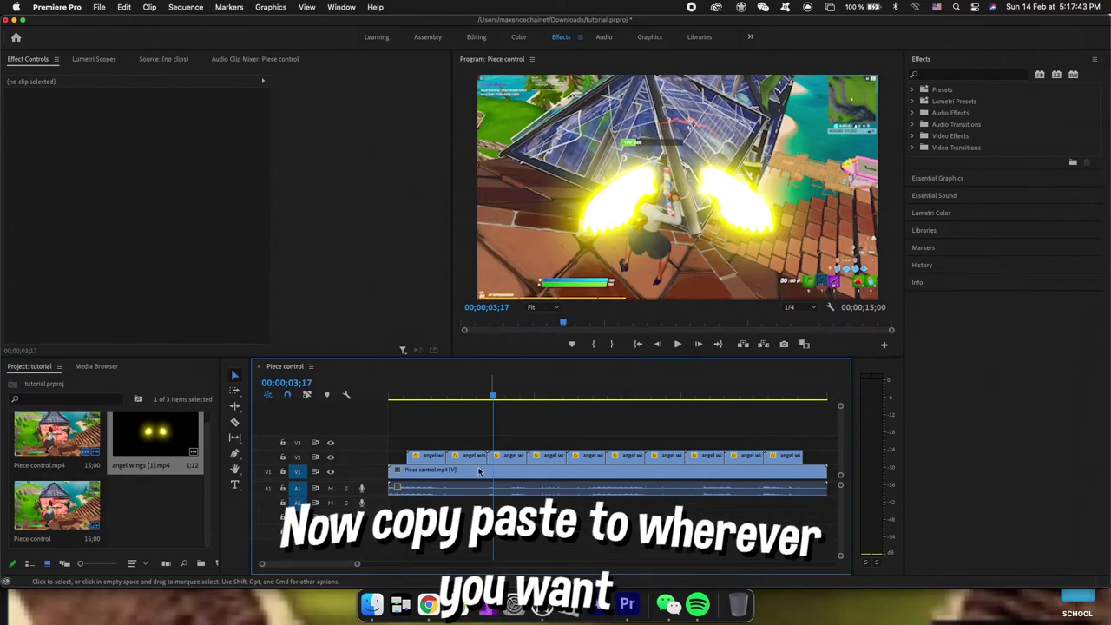
# Step: Set the first wings clip's Position to 806, 616 and Scale to 57
pyautogui.click(427, 457)
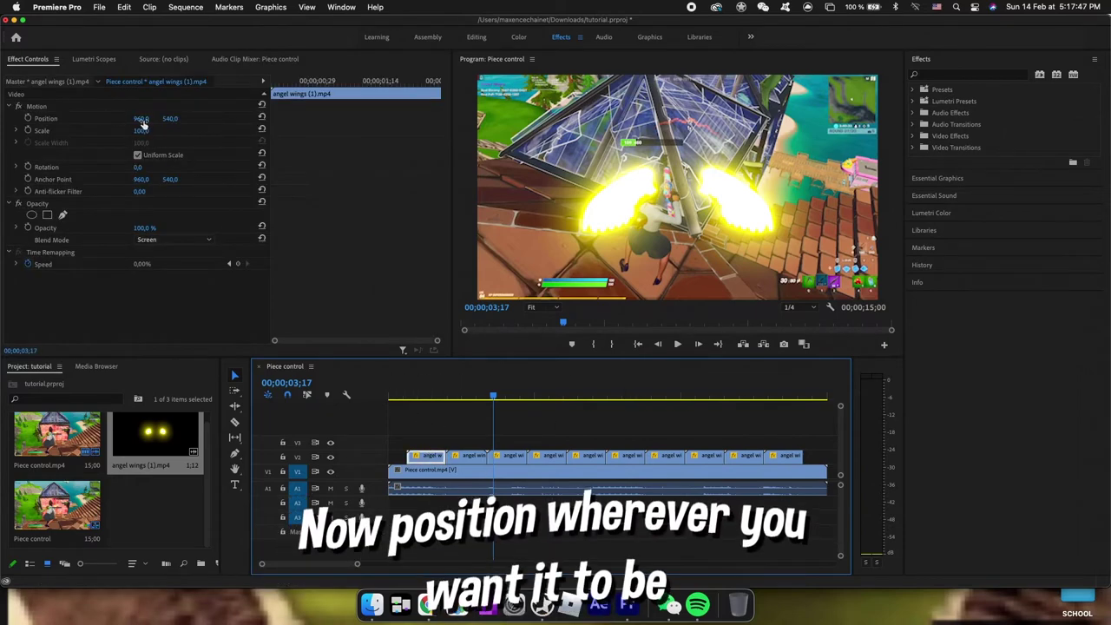
pyautogui.moveTo(141, 119); pyautogui.dragTo(133, 119)
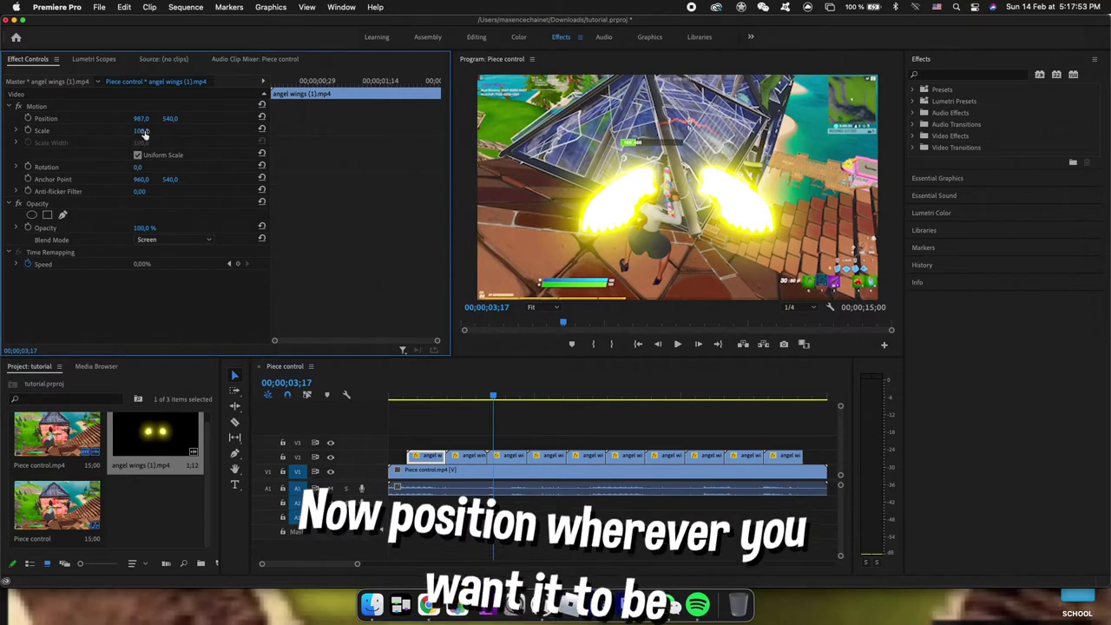
pyautogui.moveTo(141, 131); pyautogui.dragTo(167, 130)
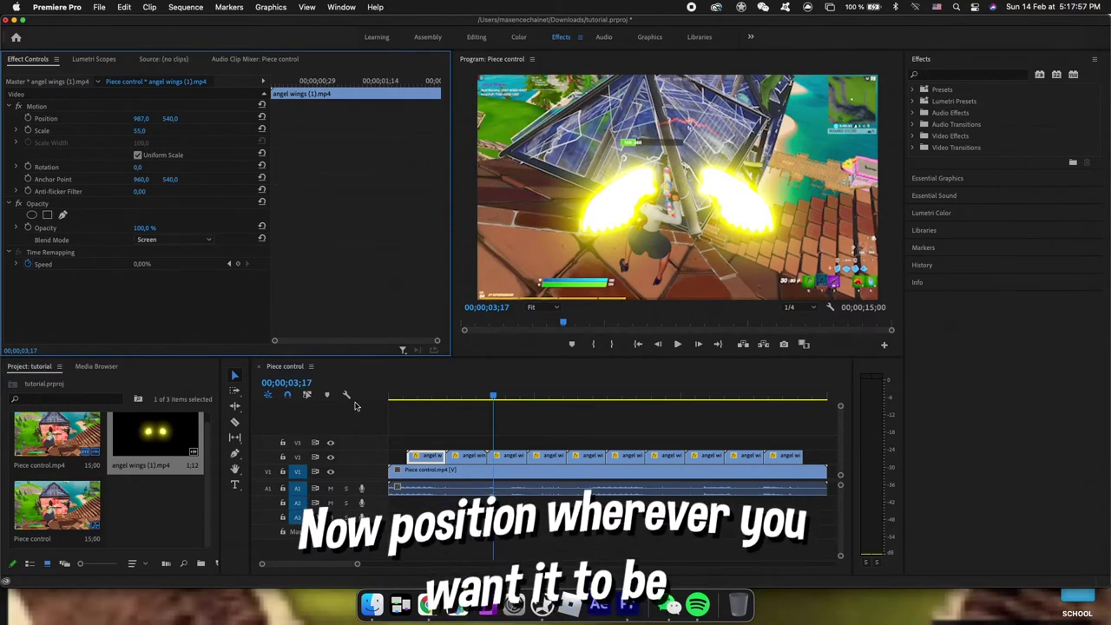
pyautogui.moveTo(498, 388); pyautogui.dragTo(421, 392)
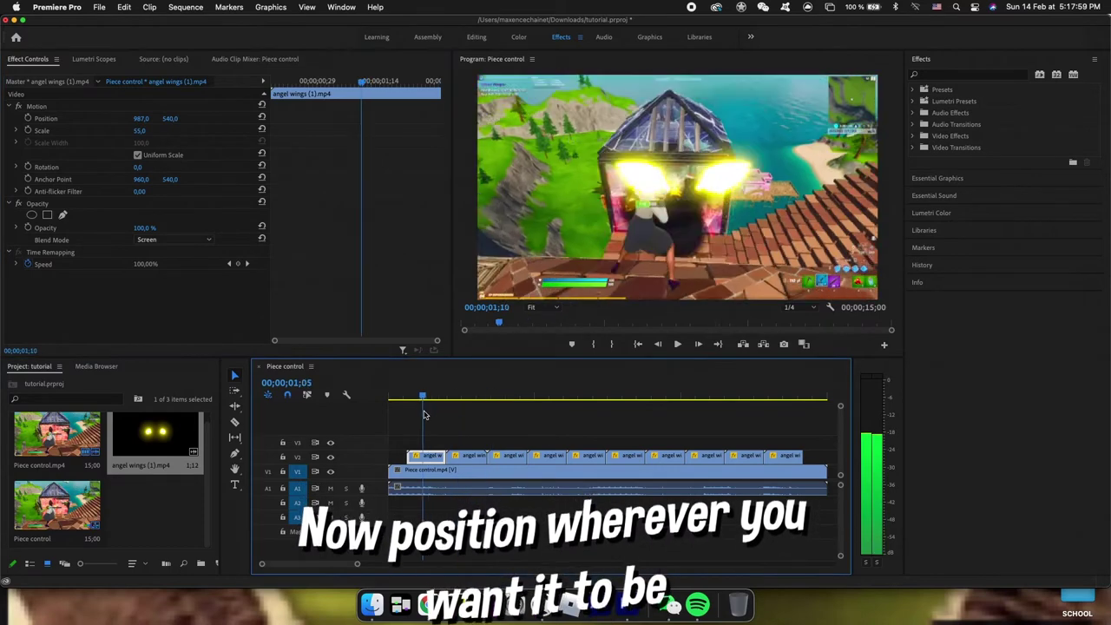
pyautogui.click(136, 136)
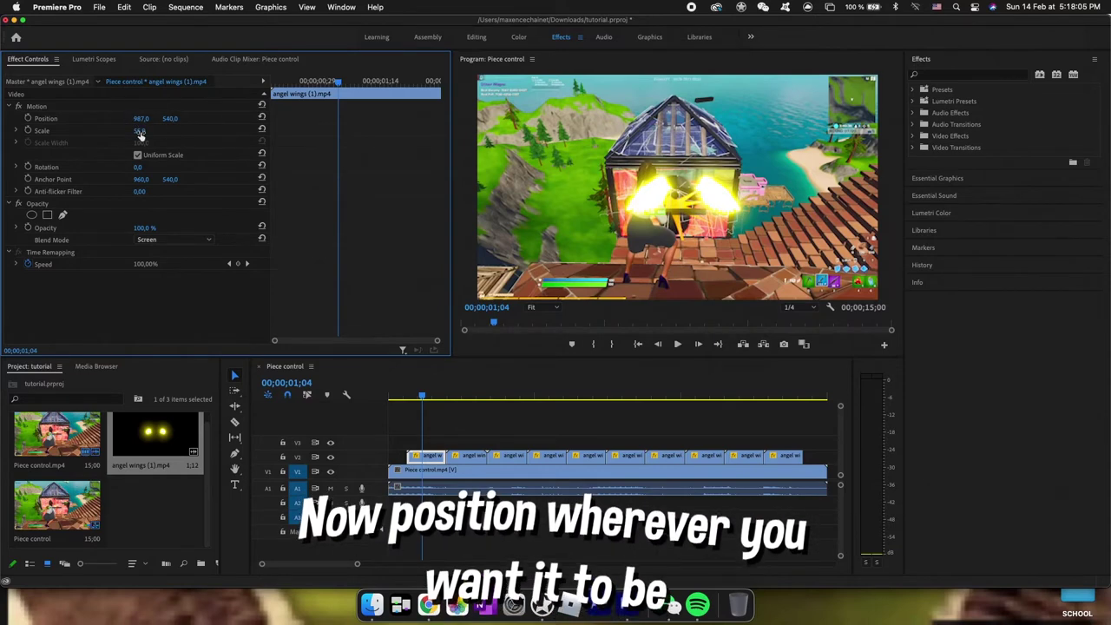
pyautogui.moveTo(170, 118)
pyautogui.mouseDown()
pyautogui.moveTo(209, 118)
pyautogui.moveTo(74, 118)
pyautogui.mouseUp()
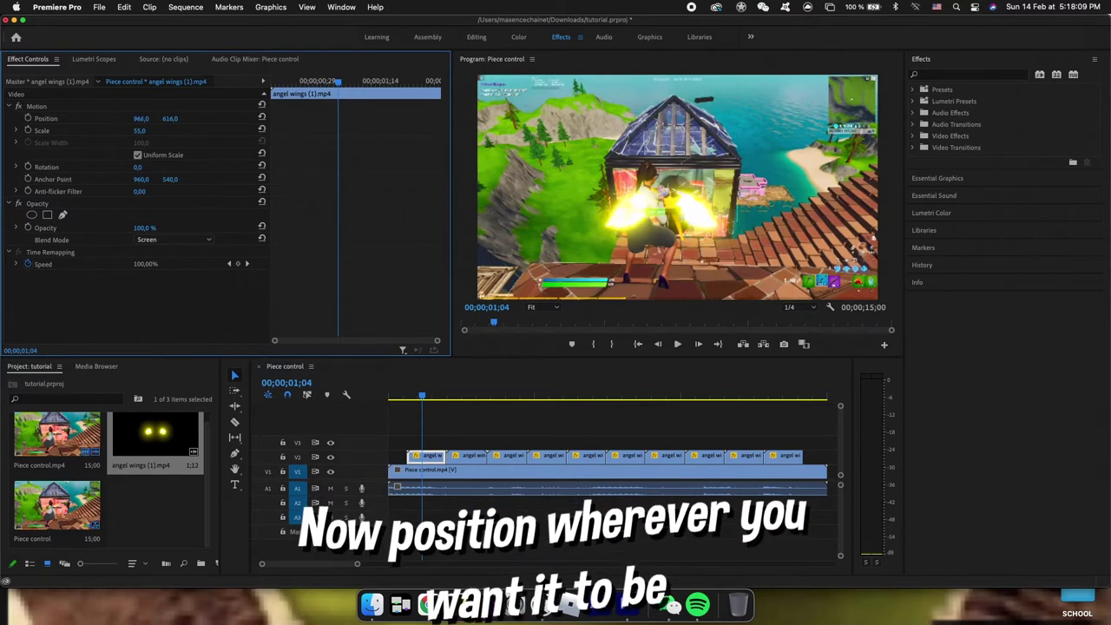
pyautogui.moveTo(141, 118); pyautogui.dragTo(50, 118)
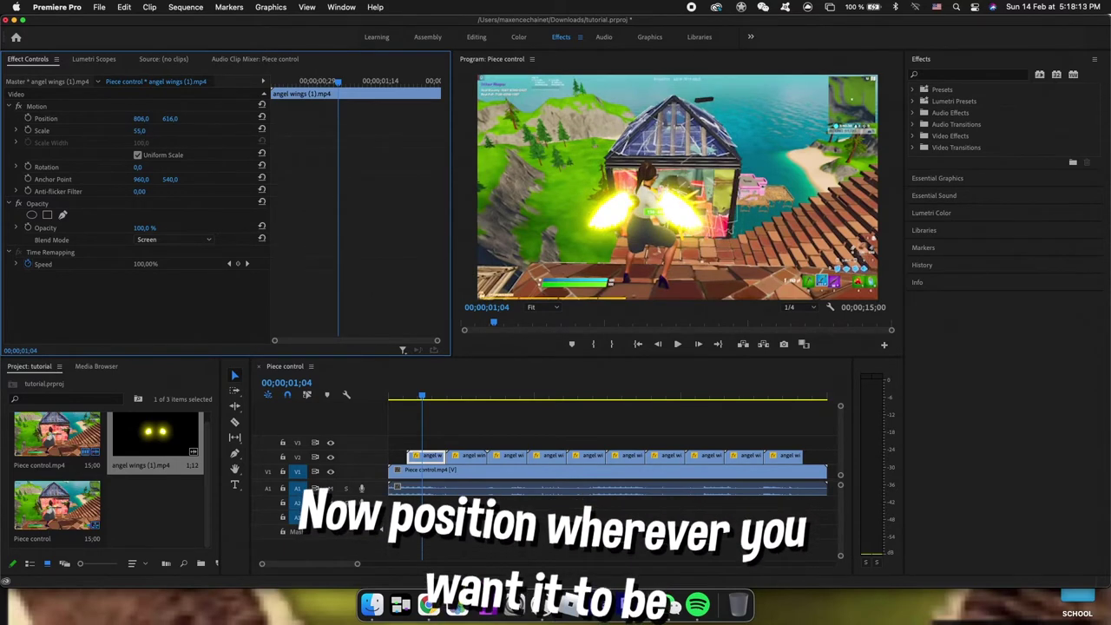
pyautogui.moveTo(139, 130); pyautogui.dragTo(464, 366)
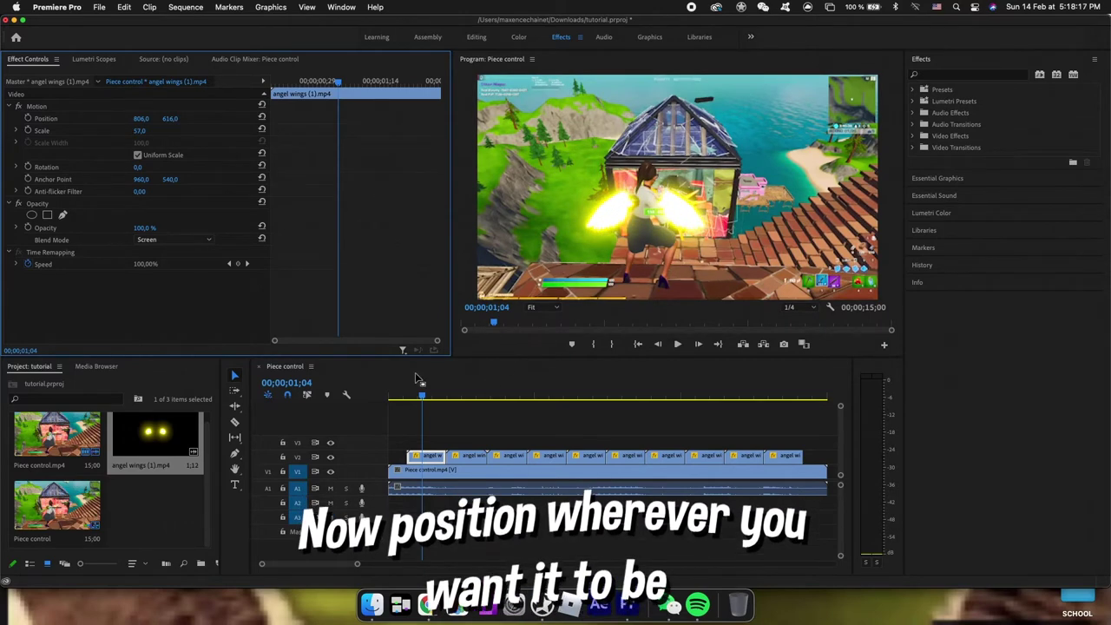
pyautogui.moveTo(422, 401); pyautogui.dragTo(404, 407)
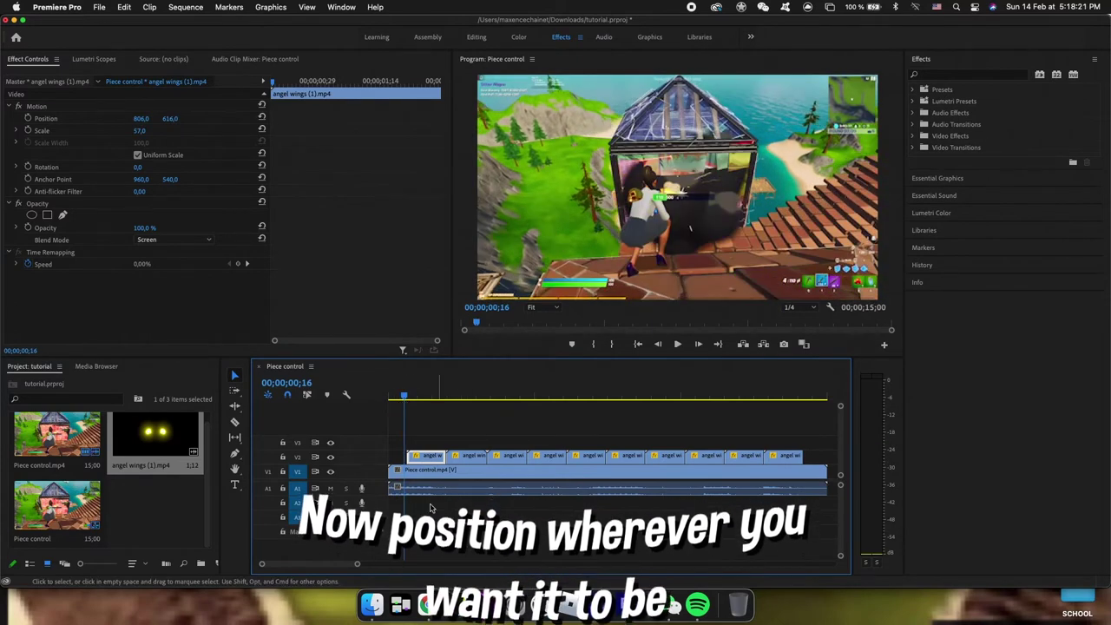
# Step: Cut V1 at 00;00;00;16, delete the opening piece, and move all clips to the start
pyautogui.press('c')
pyautogui.click(404, 470)
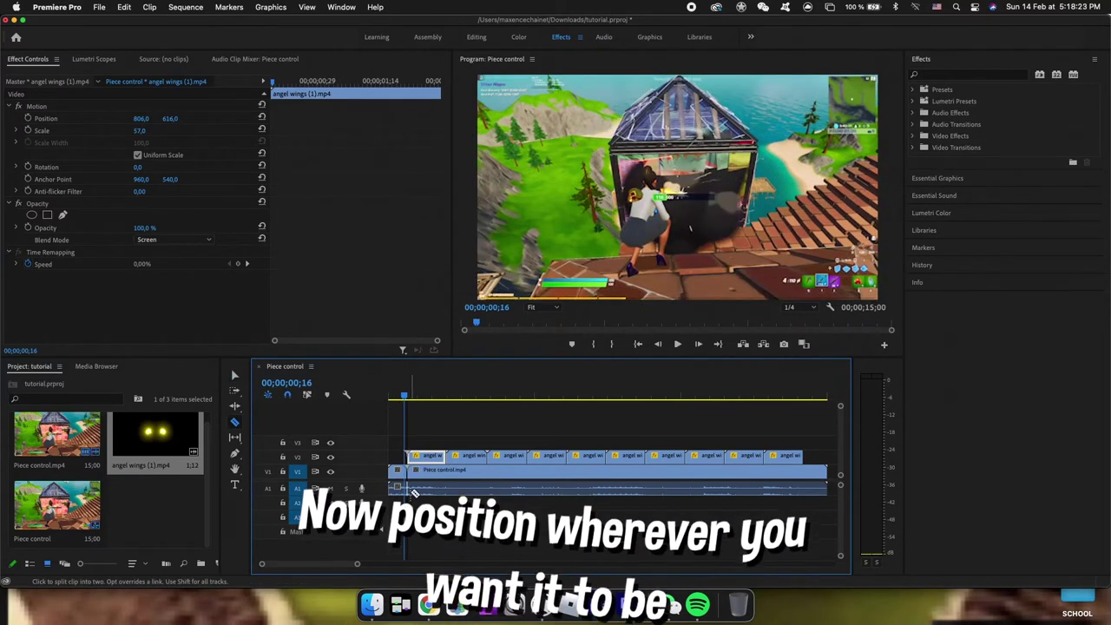
pyautogui.press('v')
pyautogui.click(395, 470)
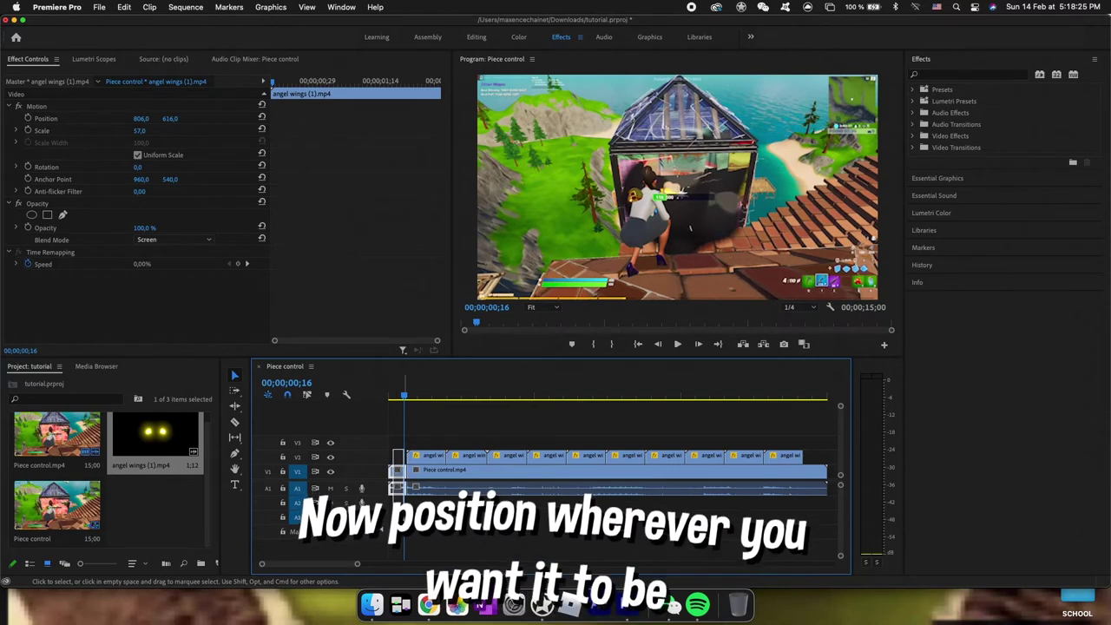
pyautogui.press('Delete')
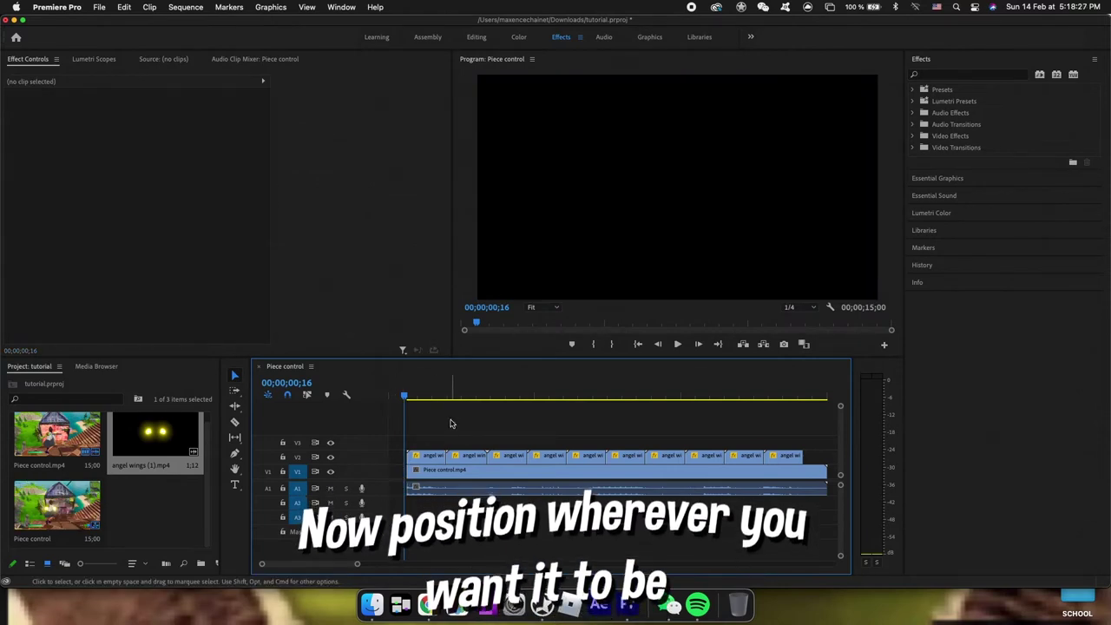
pyautogui.moveTo(447, 436); pyautogui.dragTo(790, 511)
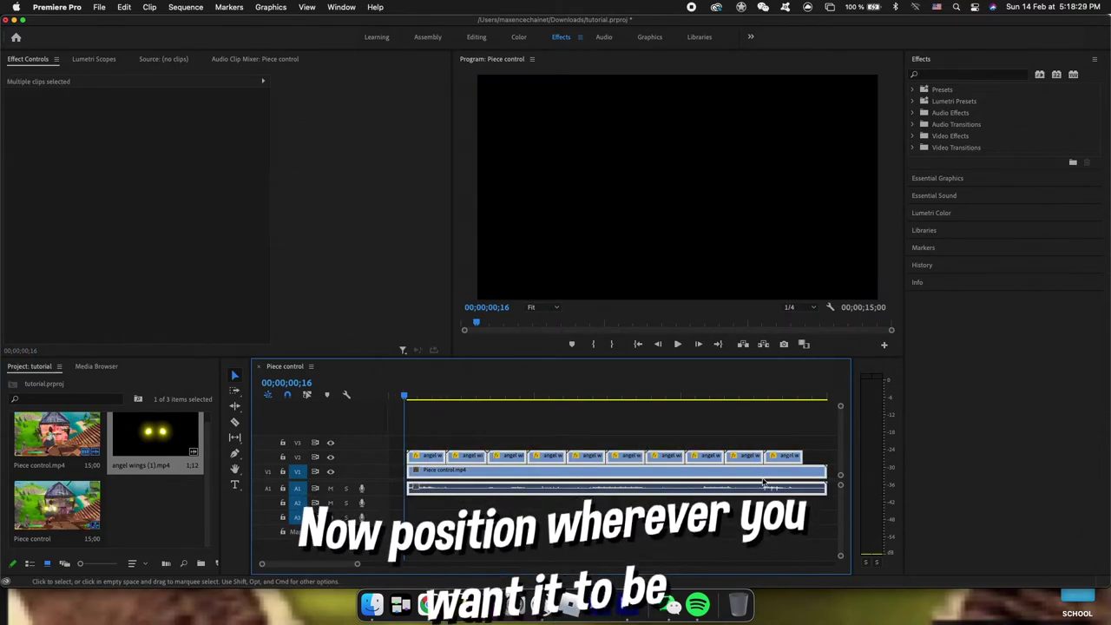
pyautogui.moveTo(760, 474); pyautogui.dragTo(739, 473)
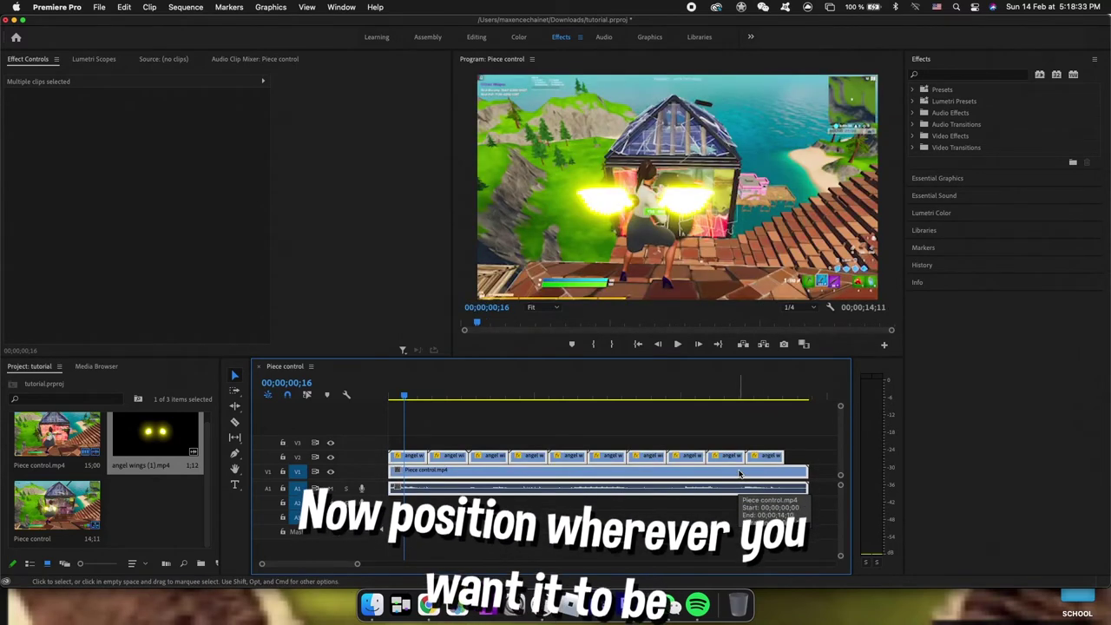
# Step: Work through the first five wings clips on V2, applying Position X 806
pyautogui.click(436, 434)
pyautogui.click(414, 458)
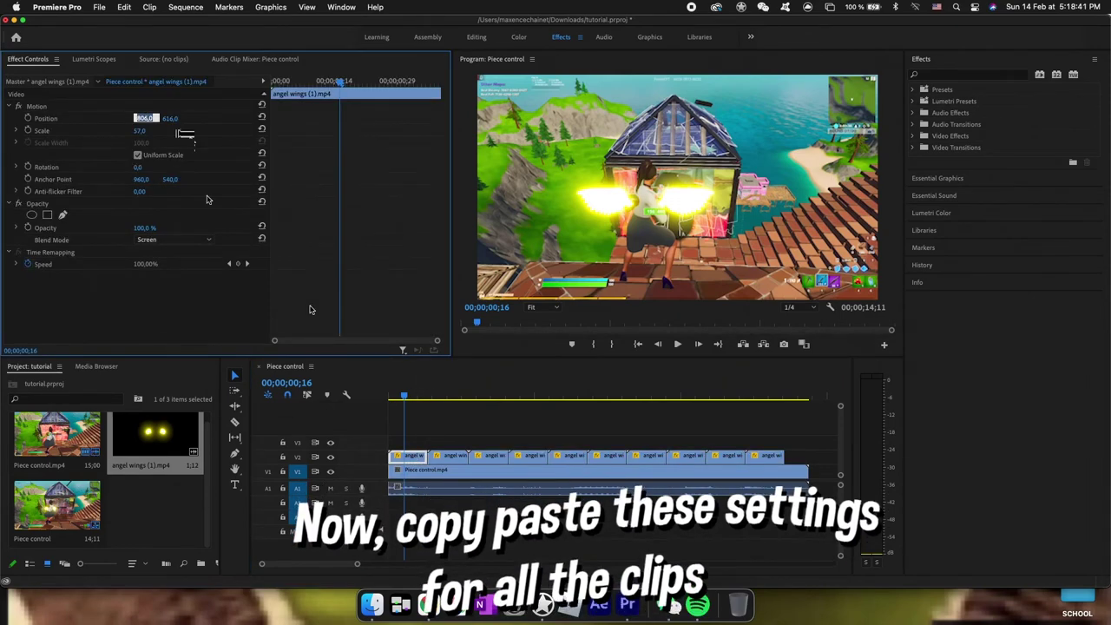
pyautogui.click(451, 455)
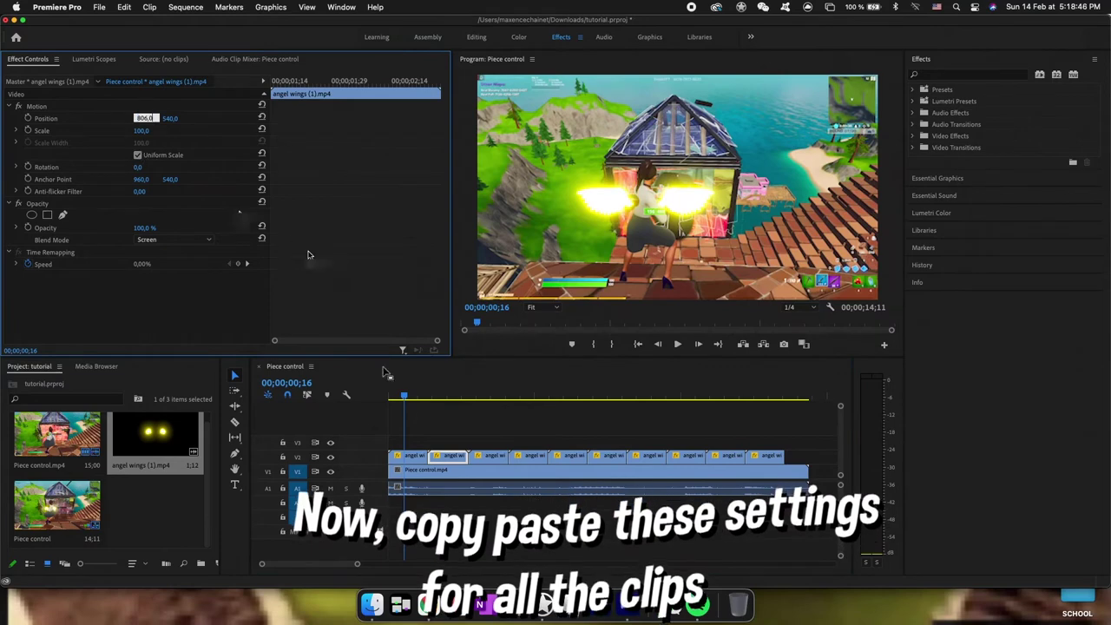
pyautogui.click(488, 454)
pyautogui.click(531, 455)
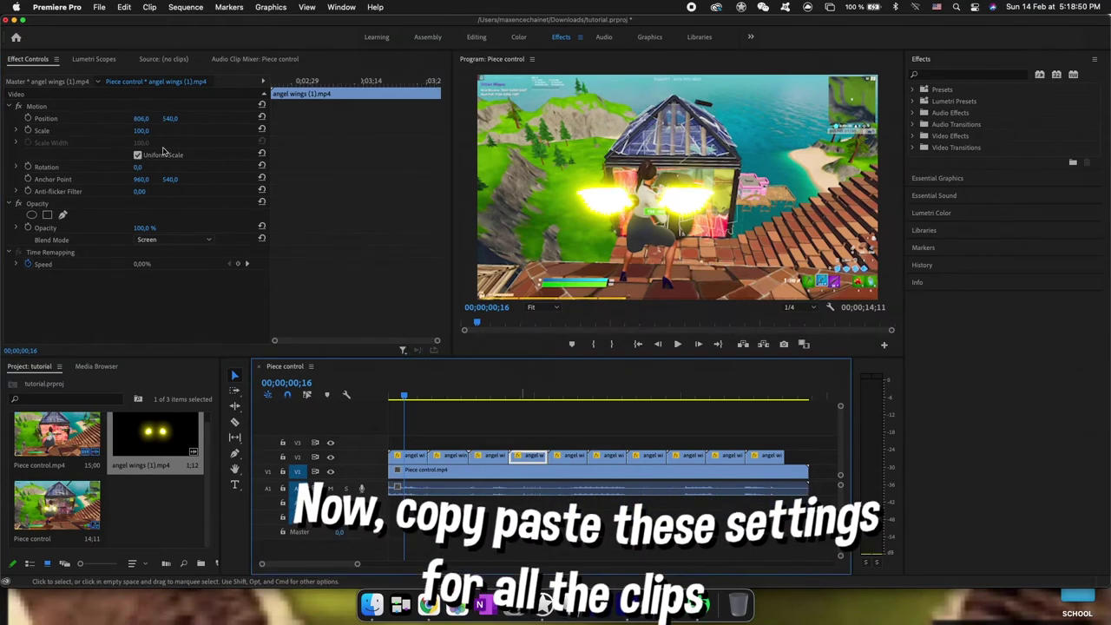
pyautogui.click(568, 454)
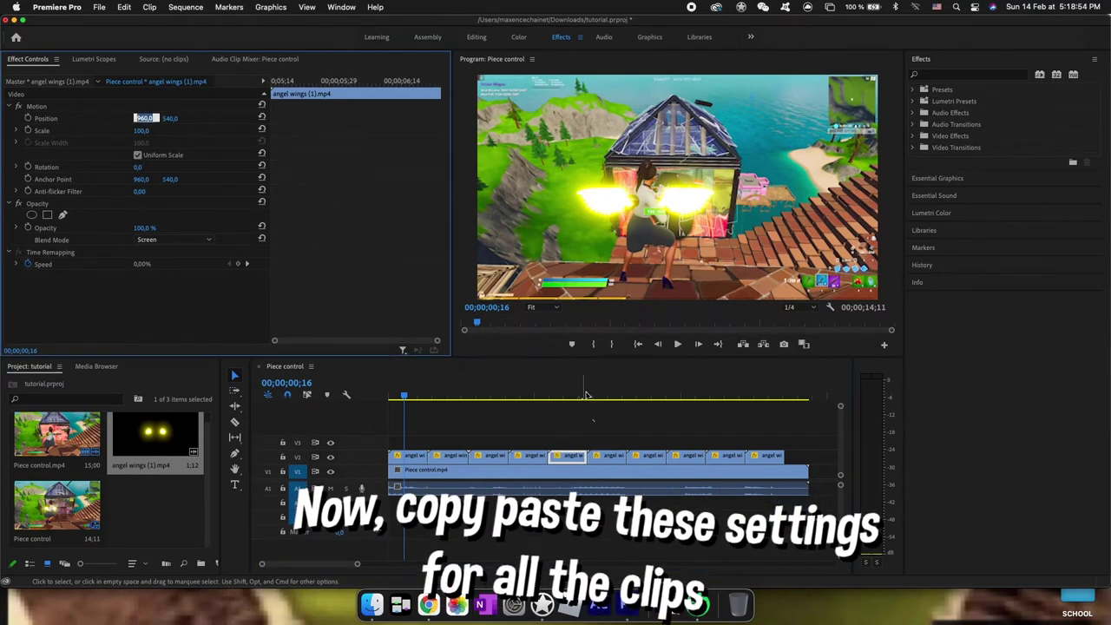
# Step: Give the sixth through last wings clips Position X 806
pyautogui.click(612, 455)
pyautogui.click(144, 118)
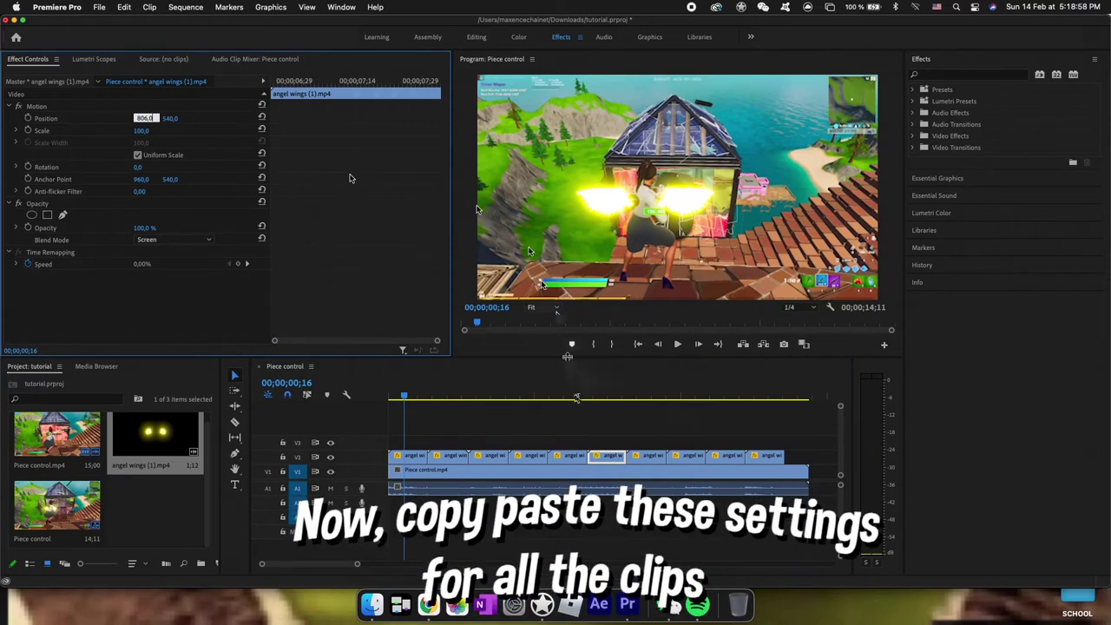
pyautogui.click(647, 455)
pyautogui.click(710, 455)
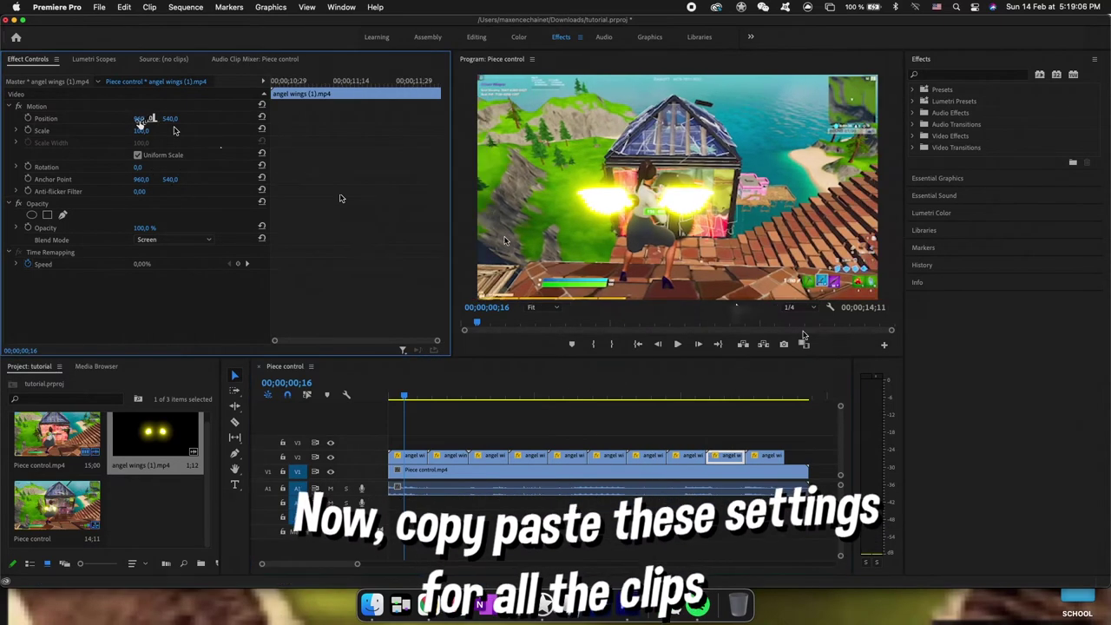
pyautogui.click(763, 455)
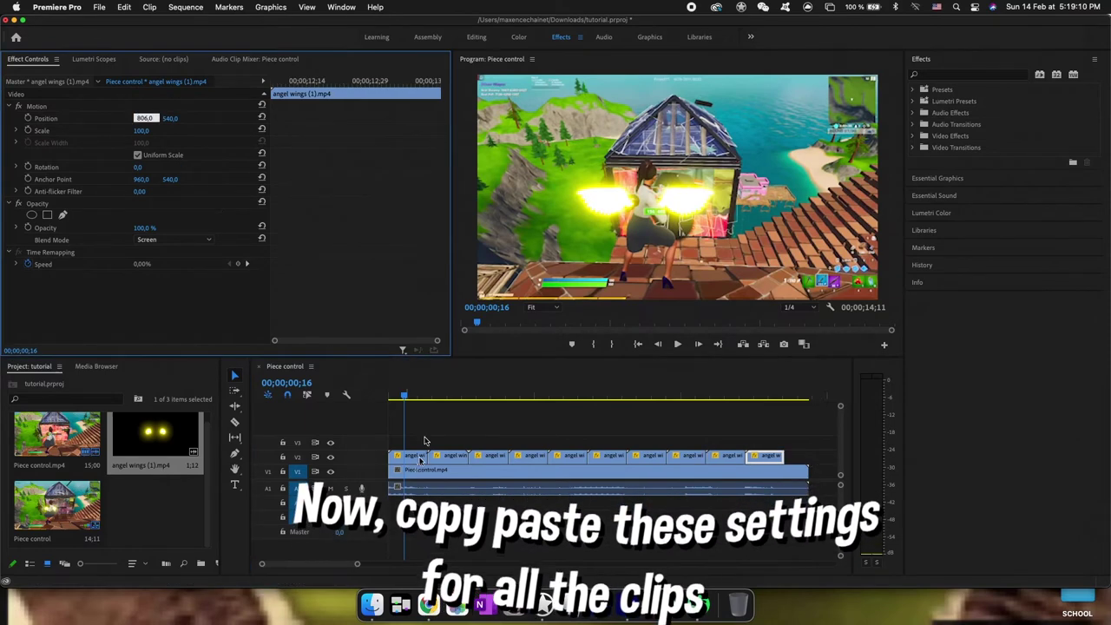
pyautogui.click(412, 455)
pyautogui.click(173, 117)
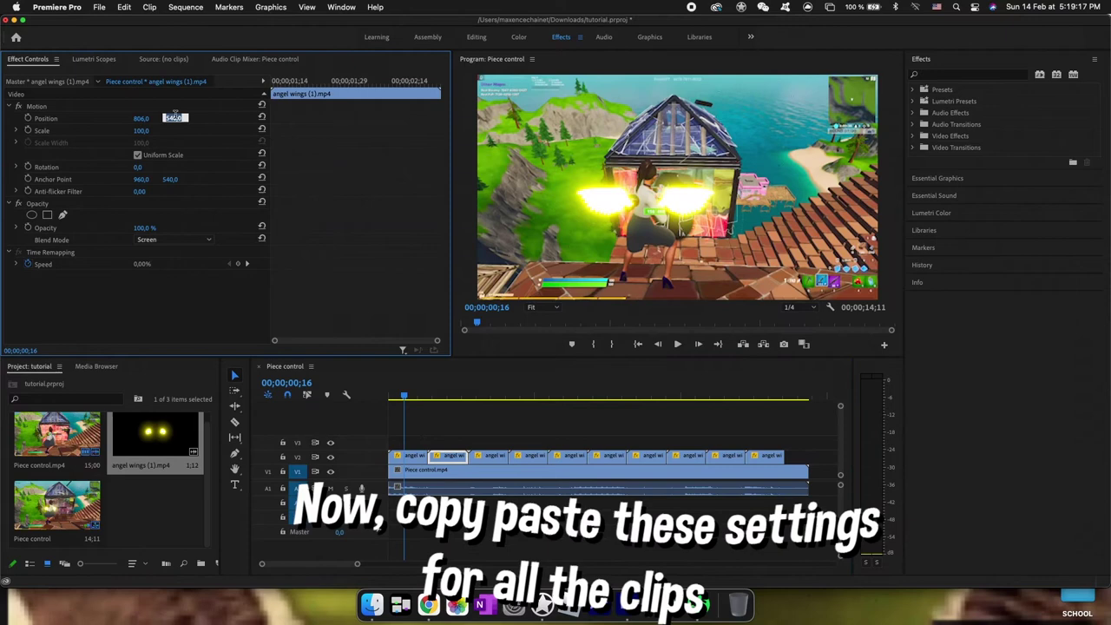
# Step: Set Position Y to 616 on the third through sixth wings clips
pyautogui.click(488, 454)
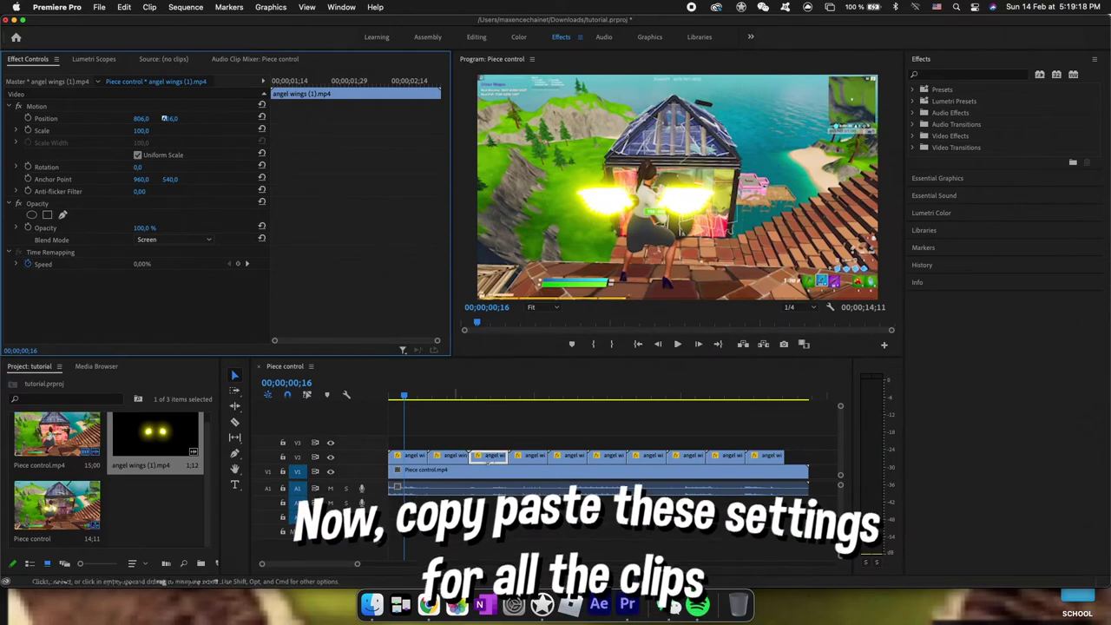
pyautogui.click(529, 455)
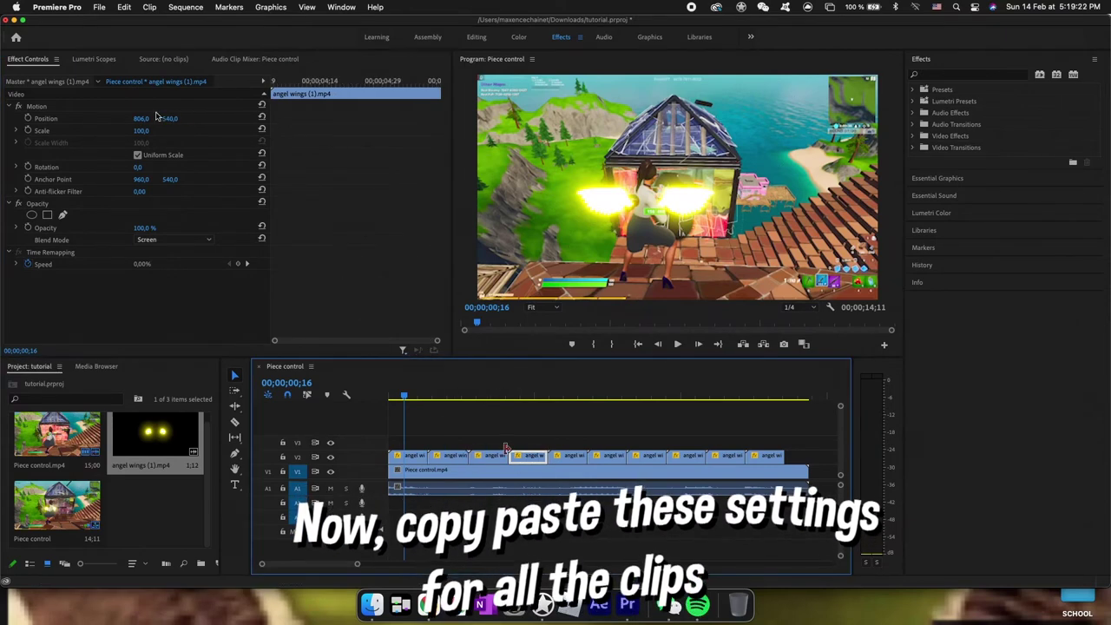
pyautogui.click(174, 117)
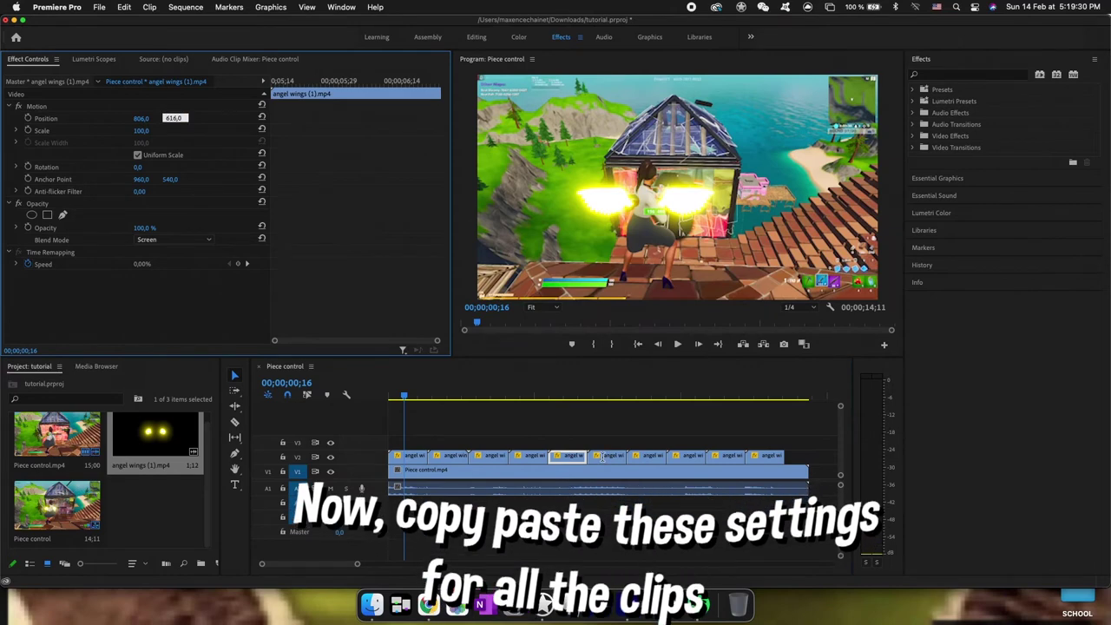
pyautogui.click(585, 425)
pyautogui.click(607, 454)
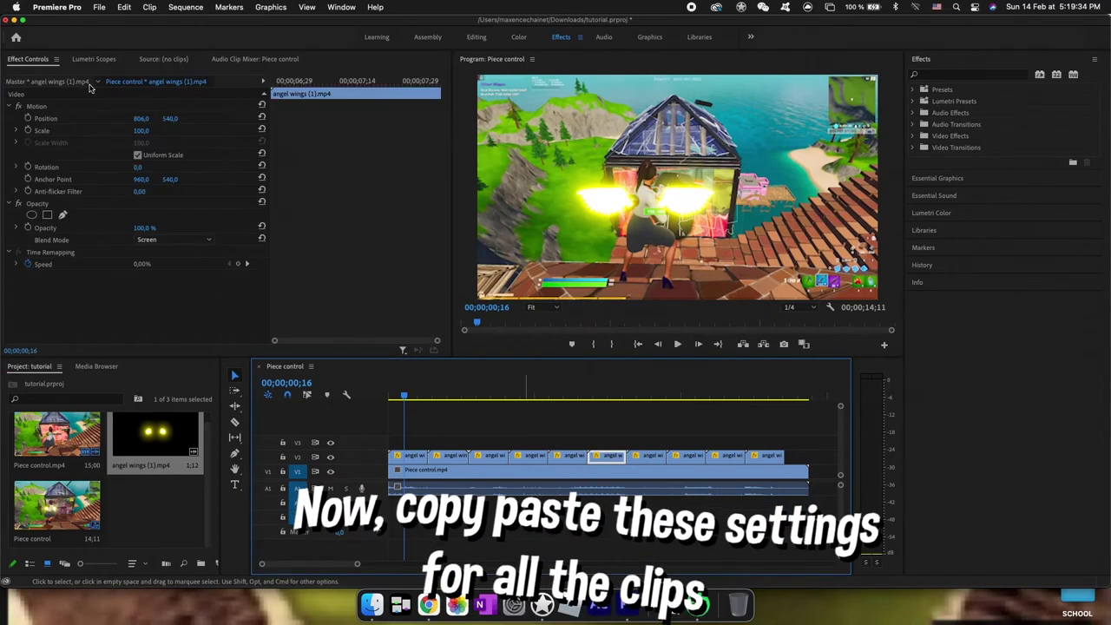
pyautogui.click(173, 117)
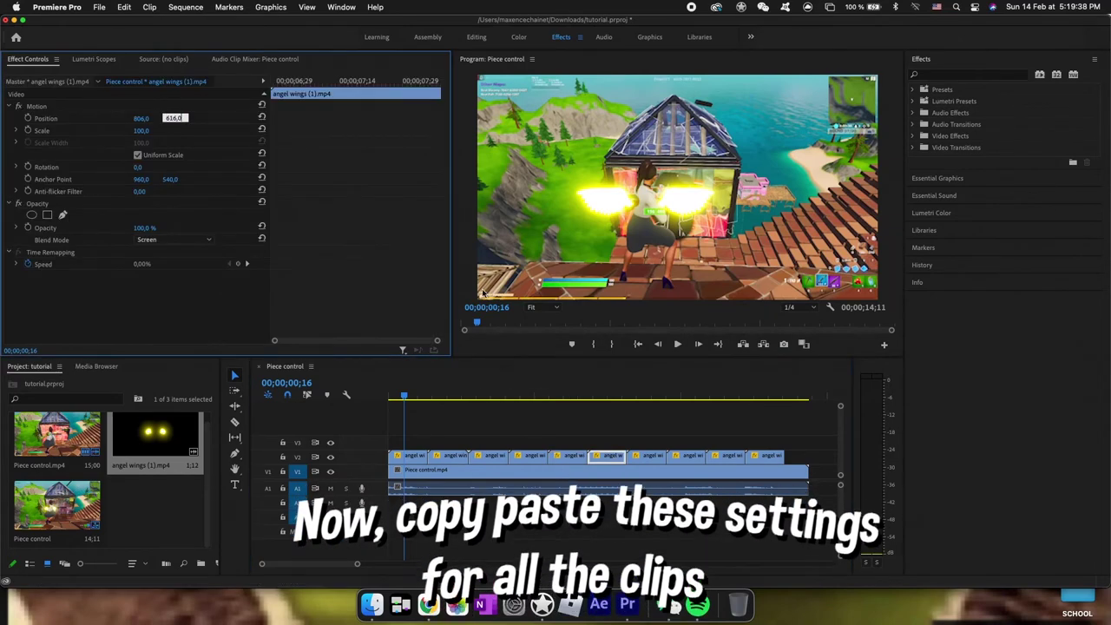
# Step: Set Position Y to 616 on the seventh through tenth wings clips
pyautogui.click(632, 456)
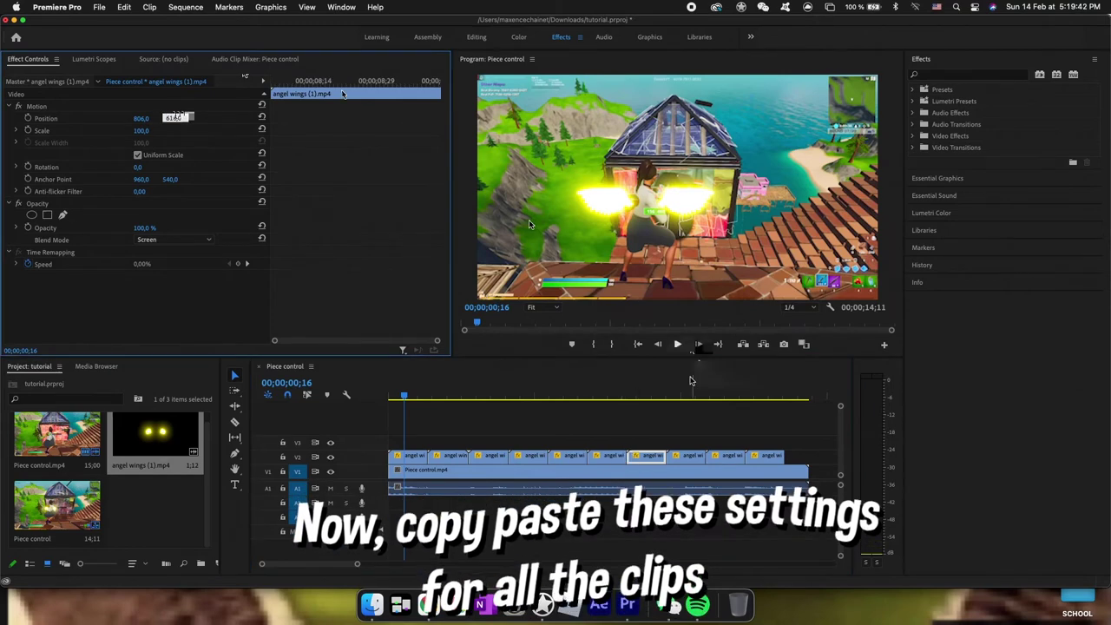
pyautogui.click(688, 456)
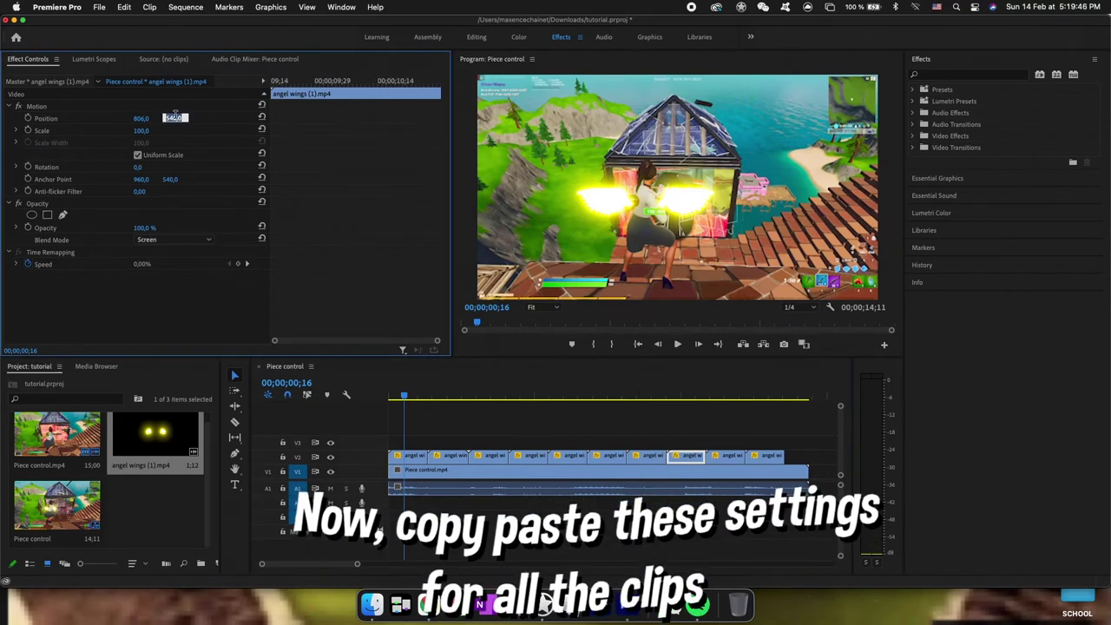
pyautogui.click(727, 456)
pyautogui.click(173, 117)
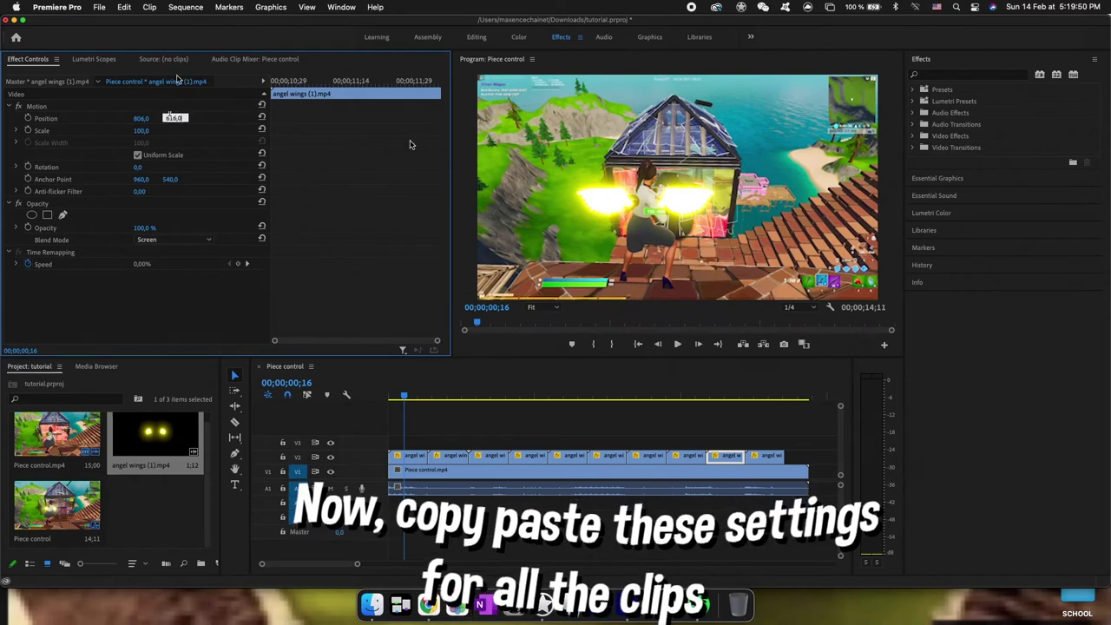
pyautogui.click(765, 456)
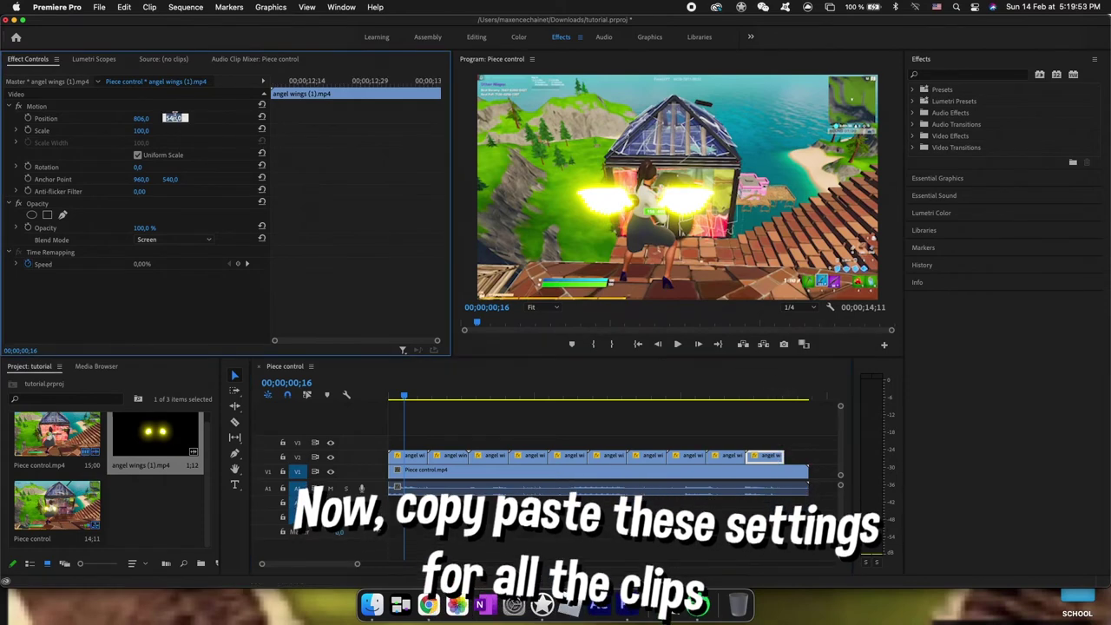
pyautogui.click(395, 453)
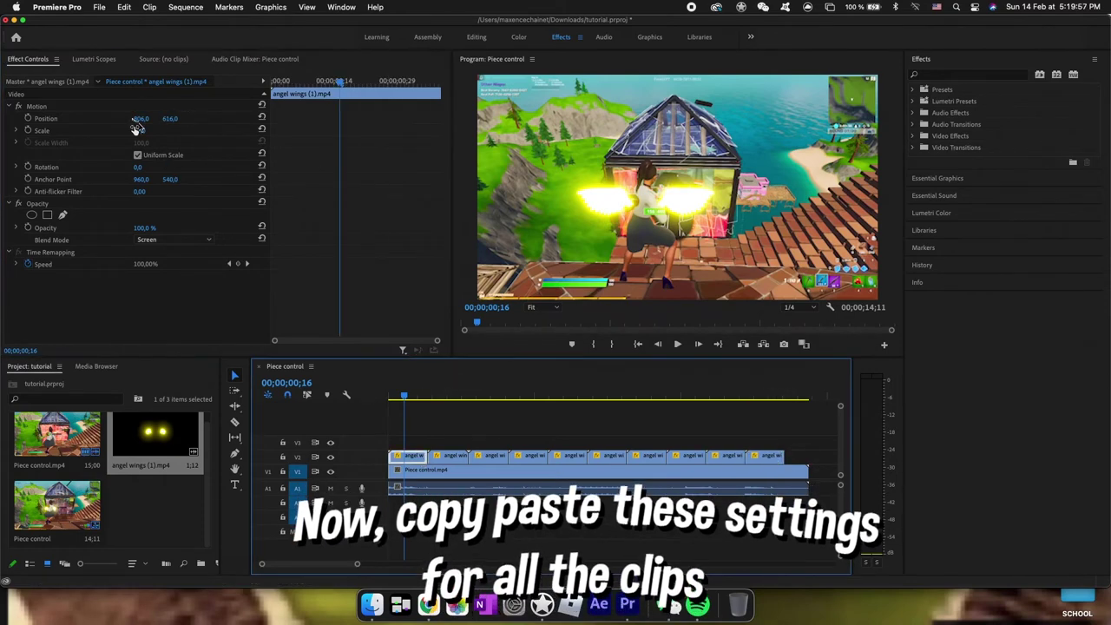
# Step: Set Scale to 57 on the second through fifth wings clips
pyautogui.click(453, 457)
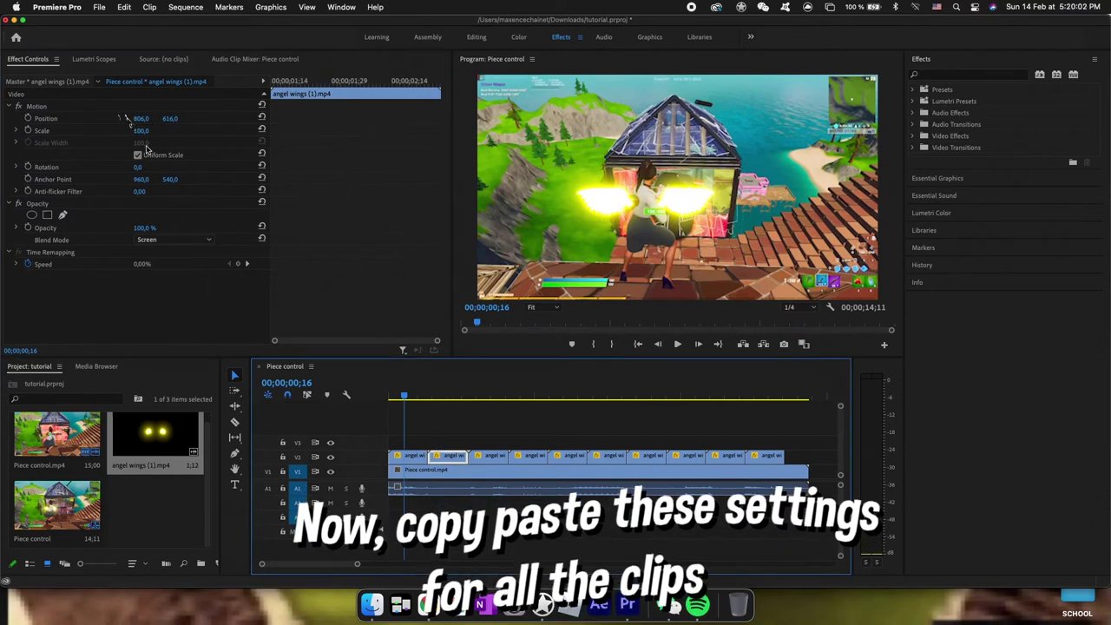
pyautogui.click(147, 130)
pyautogui.press('super+space')
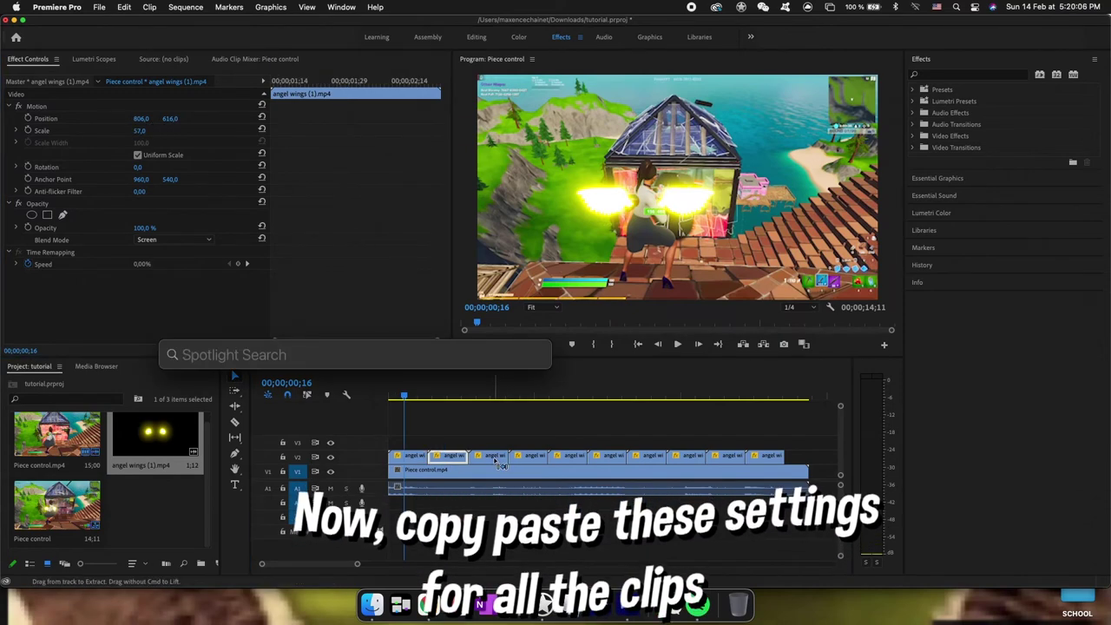
pyautogui.click(488, 455)
pyautogui.click(145, 129)
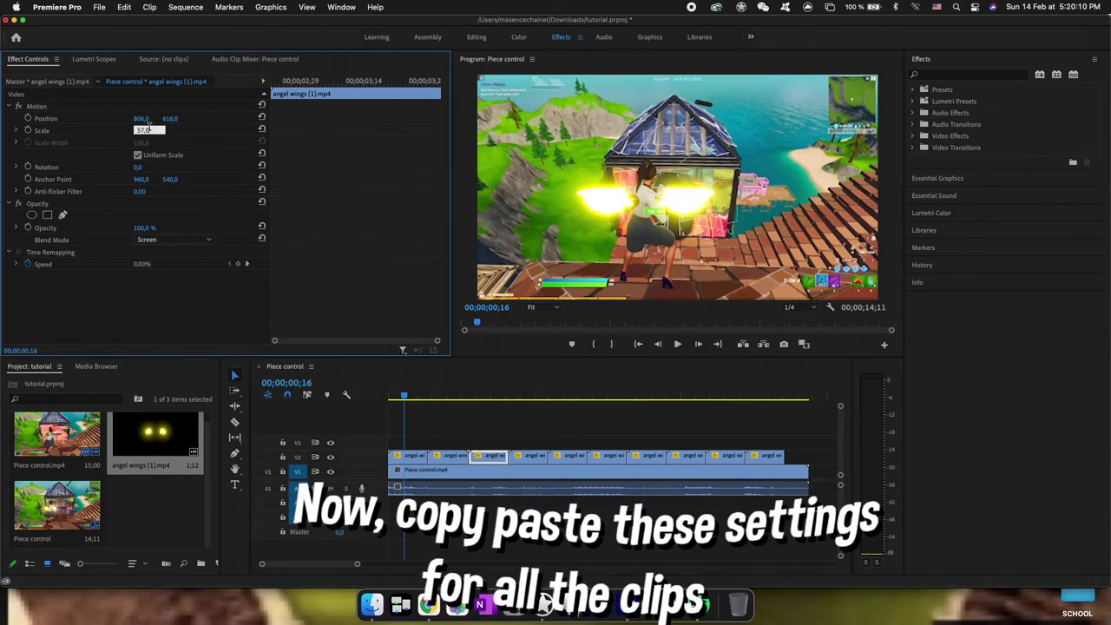
pyautogui.click(528, 455)
pyautogui.click(136, 130)
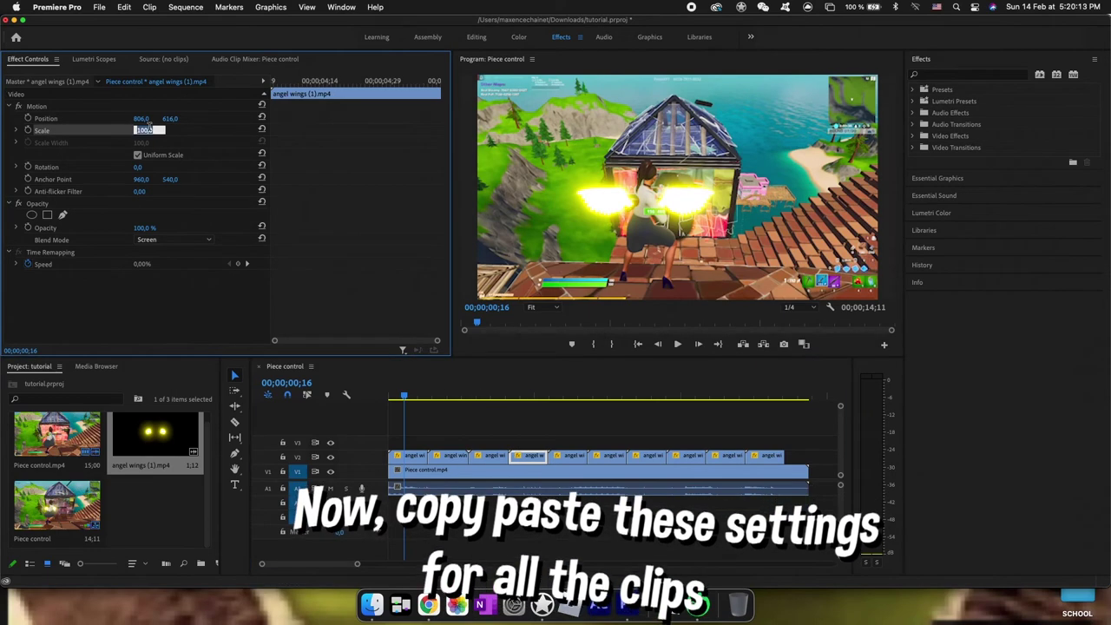
pyautogui.click(567, 455)
pyautogui.click(144, 129)
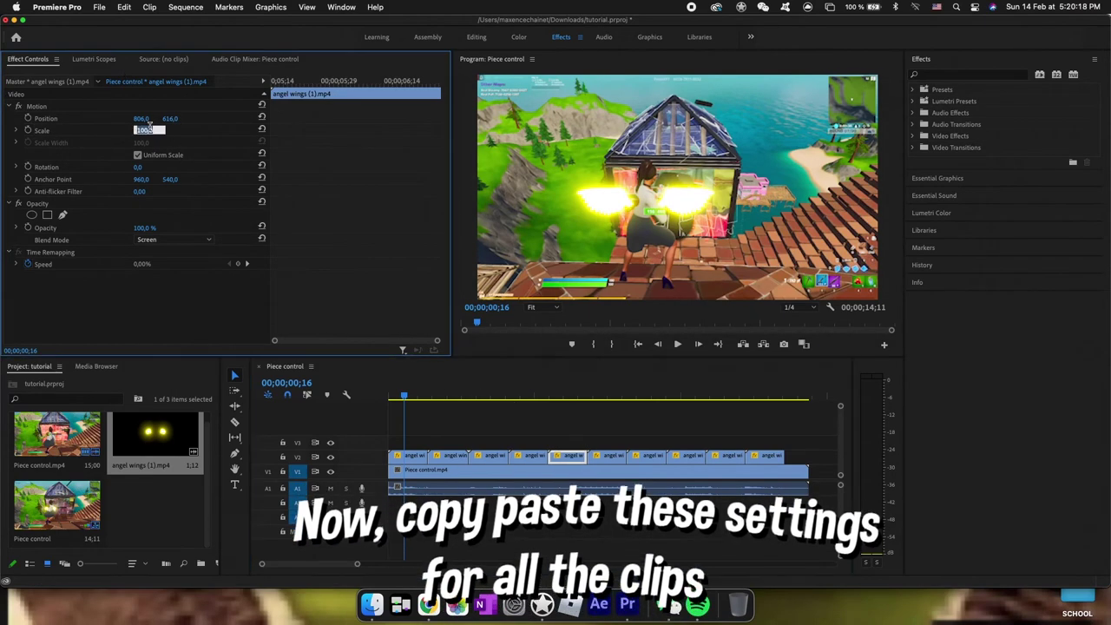
pyautogui.write('57')
# Step: Set Scale to 57 on the sixth through last wings clips
pyautogui.click(606, 456)
pyautogui.click(145, 130)
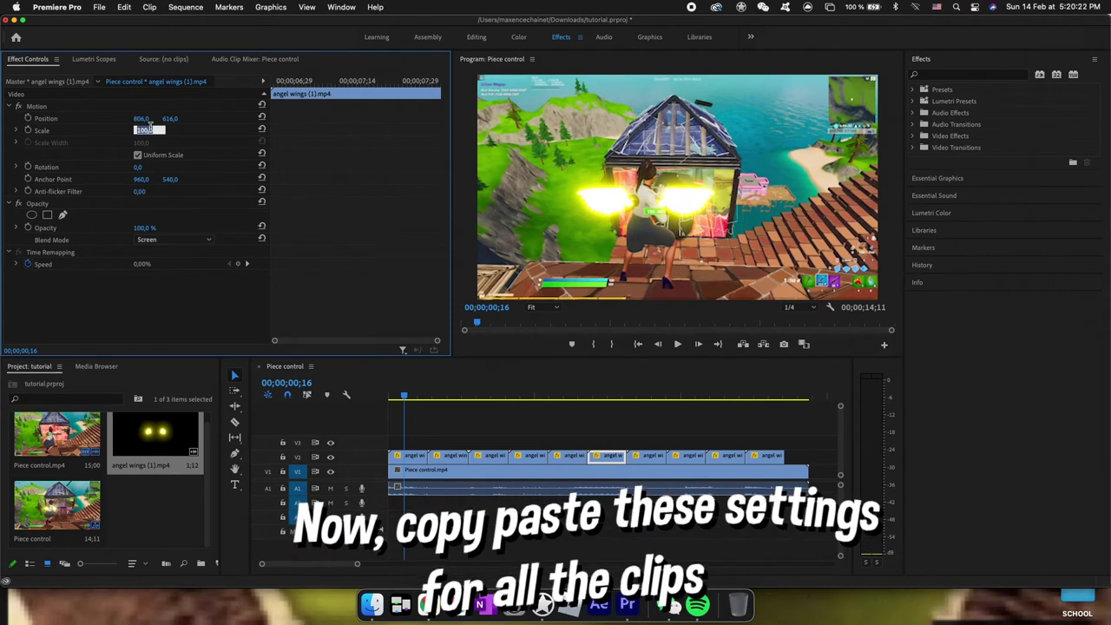
pyautogui.click(647, 456)
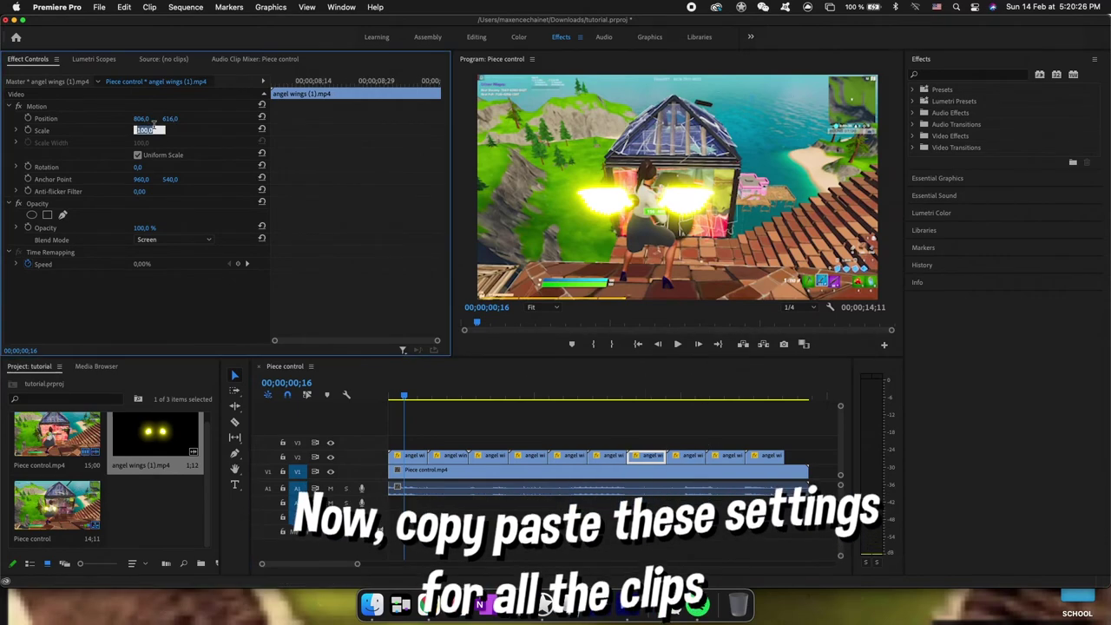
pyautogui.write('57')
pyautogui.click(677, 454)
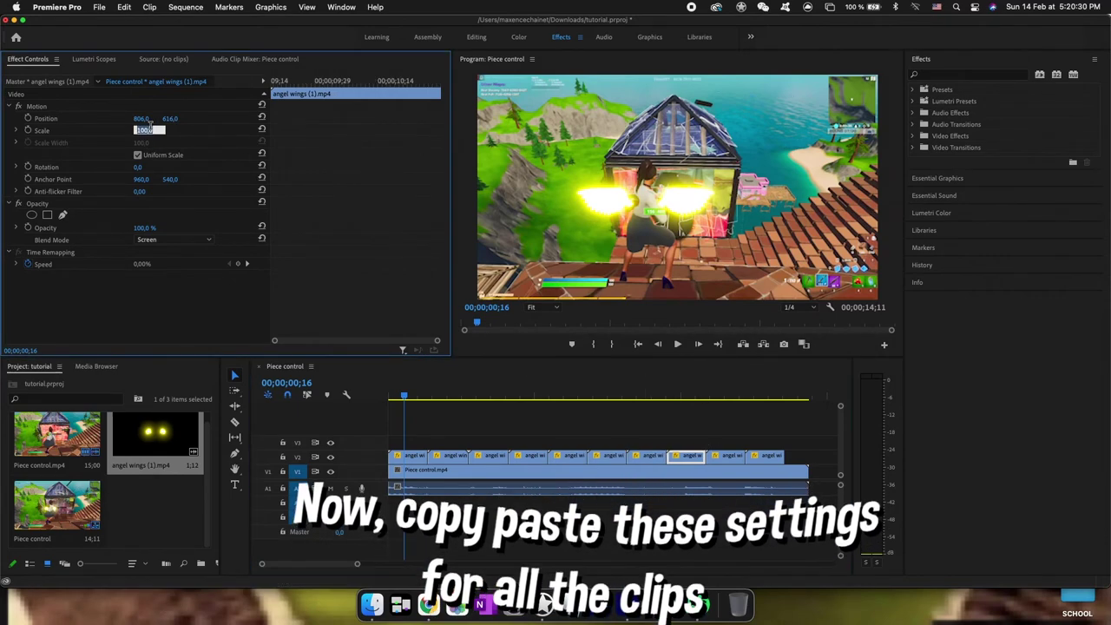
pyautogui.click(727, 455)
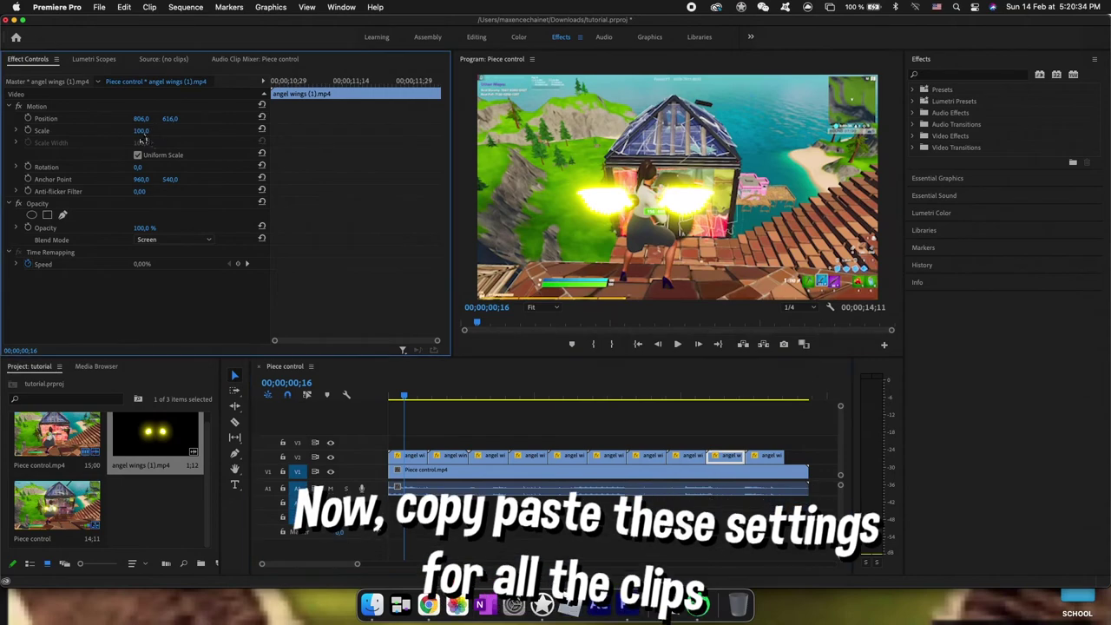
pyautogui.click(145, 130)
pyautogui.click(763, 454)
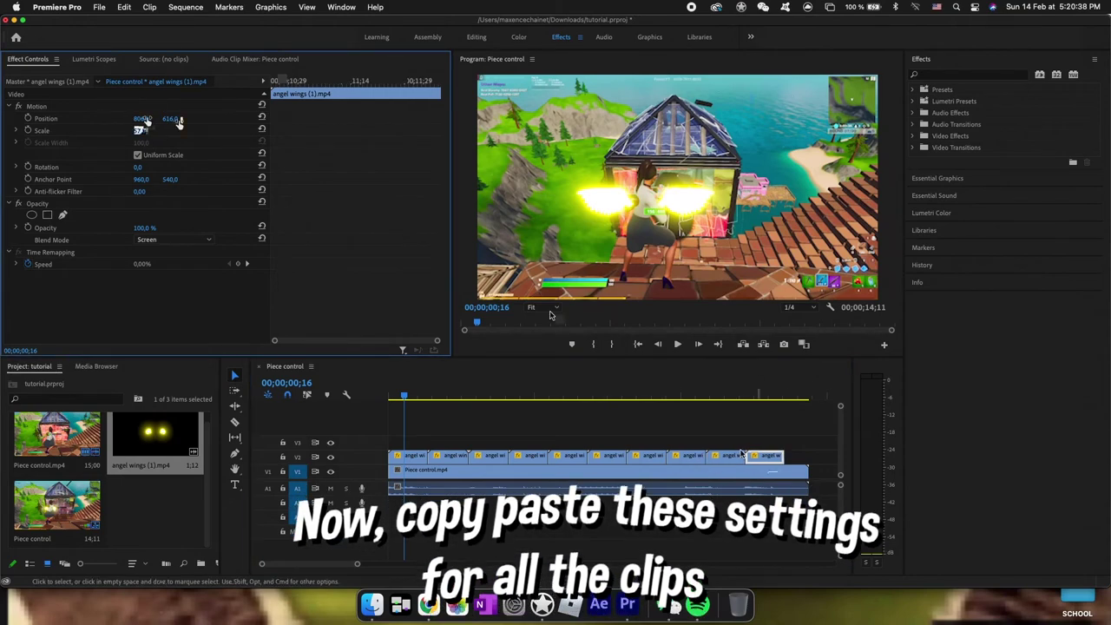
pyautogui.click(141, 130)
pyautogui.write('57')
pyautogui.press('Return')
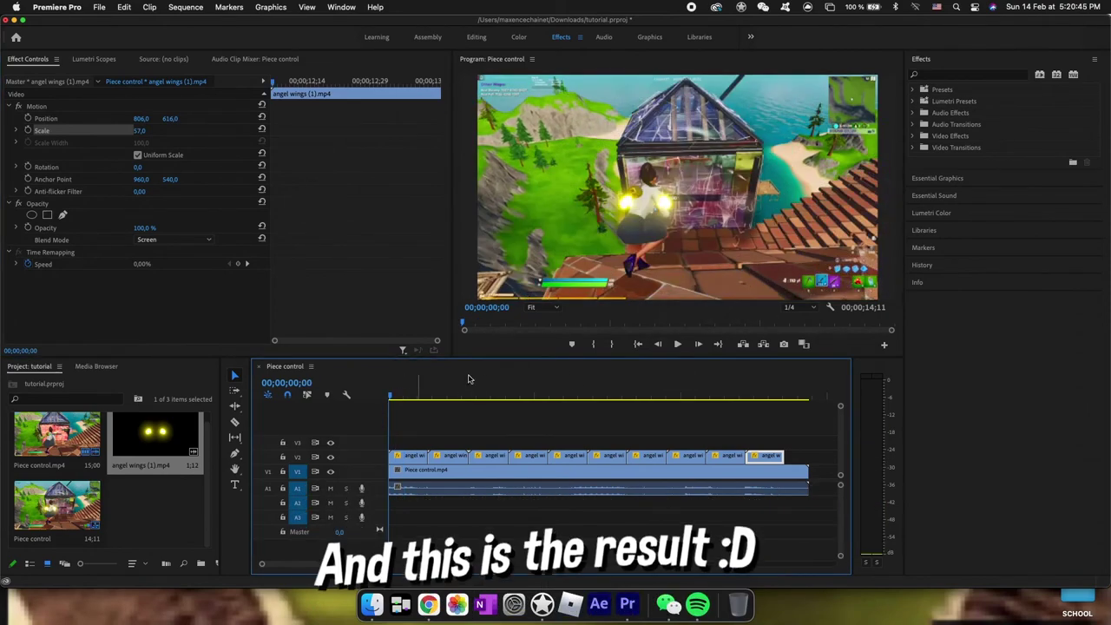
# Step: Play the Piece control sequence twice to review the small glowing wings following the character
pyautogui.click(678, 345)
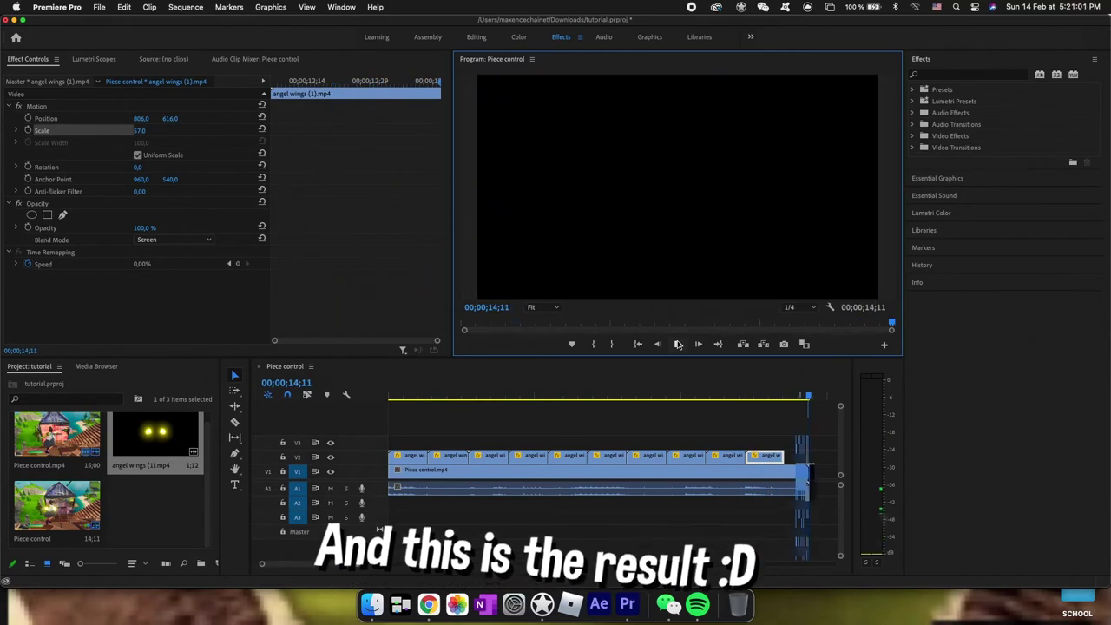
pyautogui.click(678, 343)
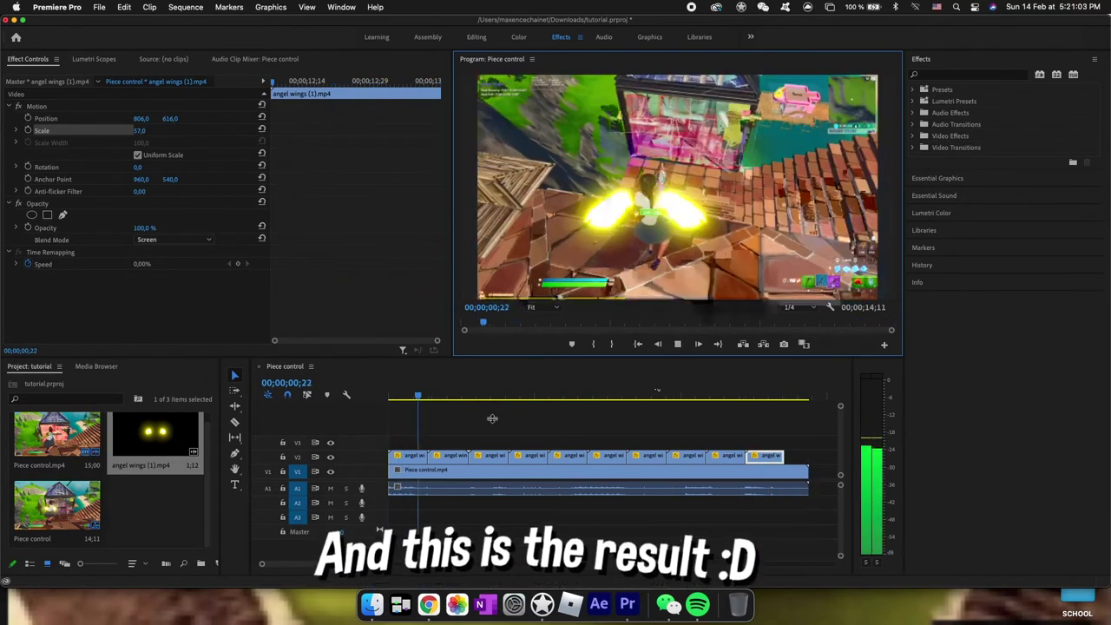